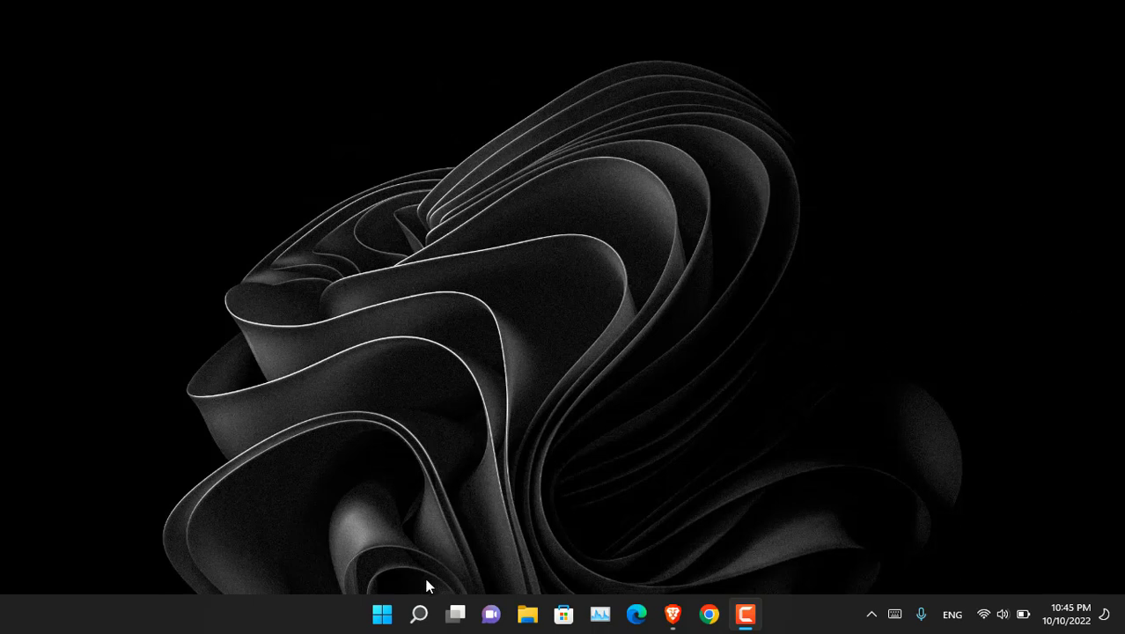
Step: Launch Disk Management from the Start button's quick menu and open its Action menu
right_click(382, 615)
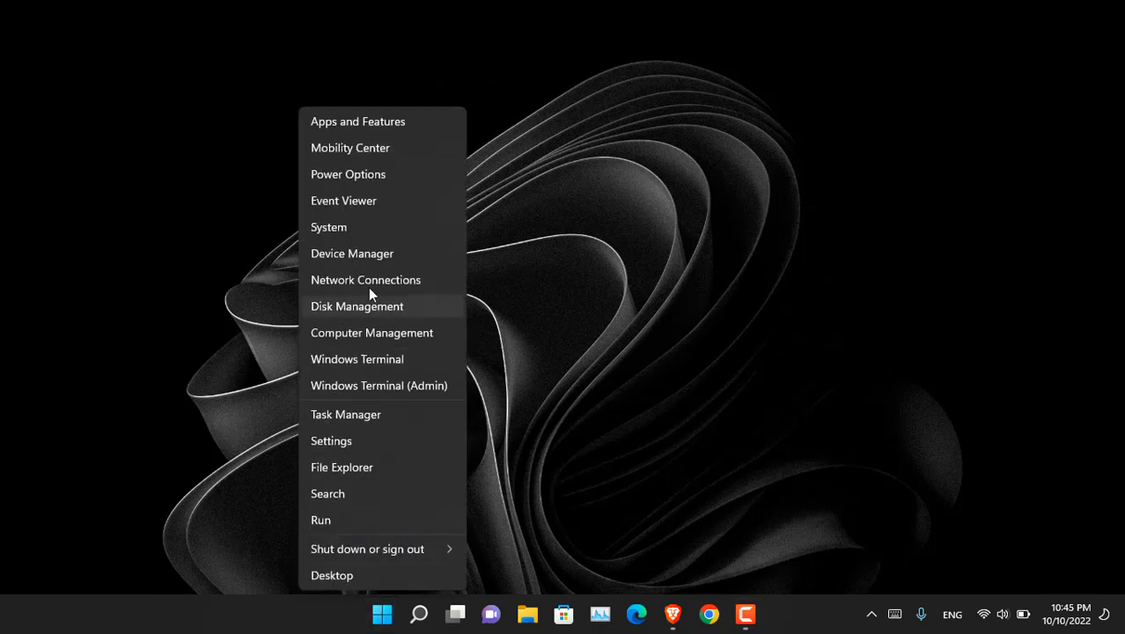
click(400, 305)
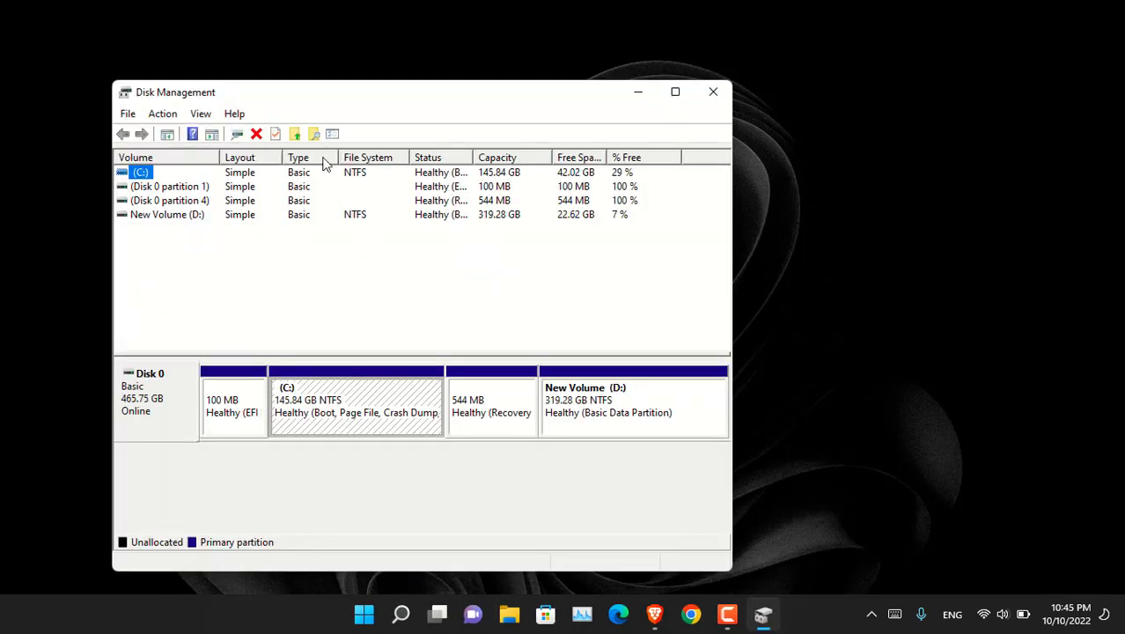
click(169, 118)
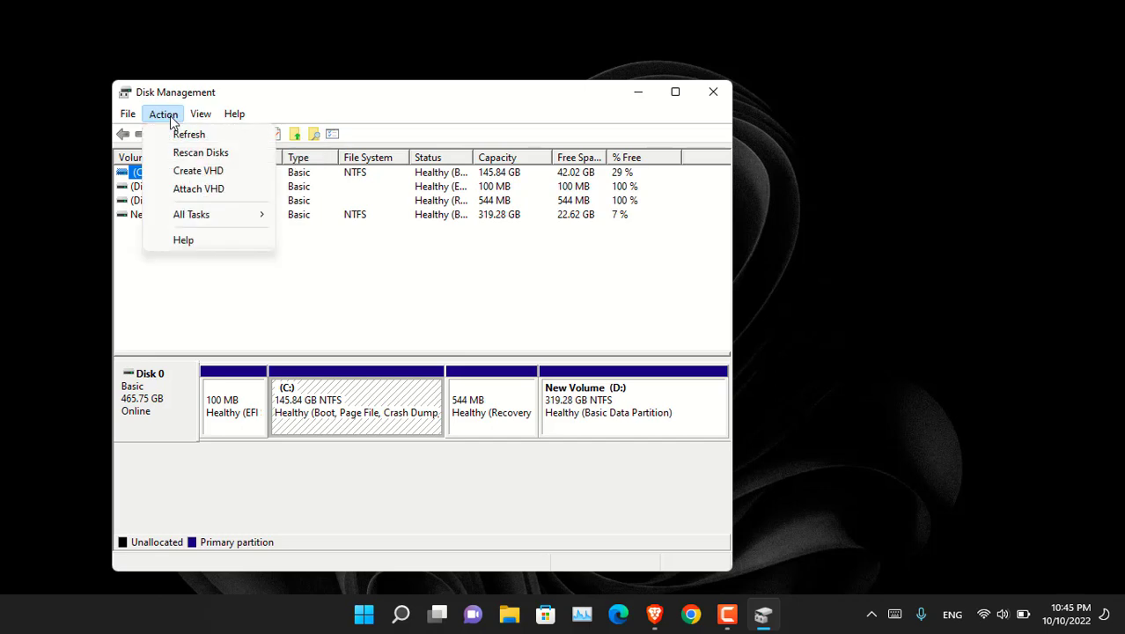
Step: Start a new virtual hard disk and save its file as 'test' on the Desktop
click(248, 177)
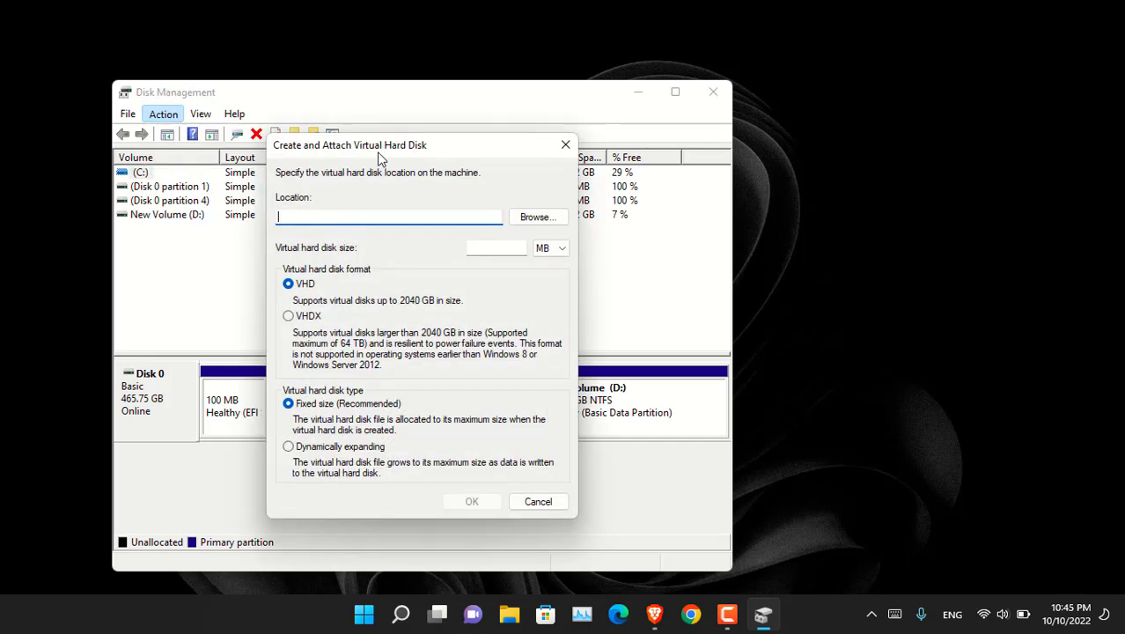
click(537, 218)
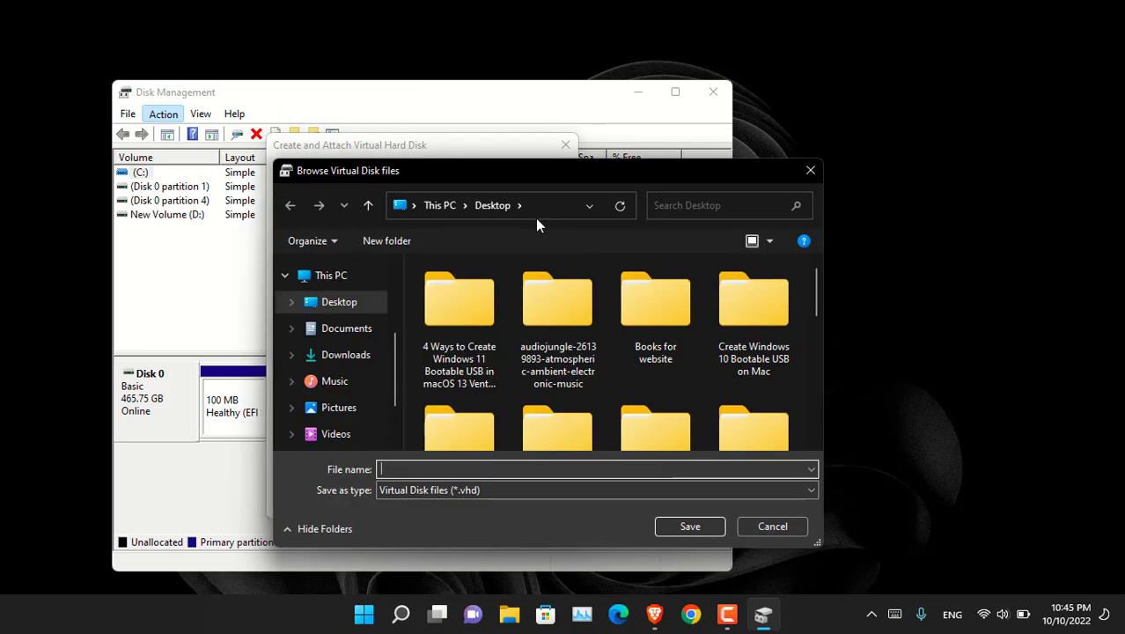
click(355, 304)
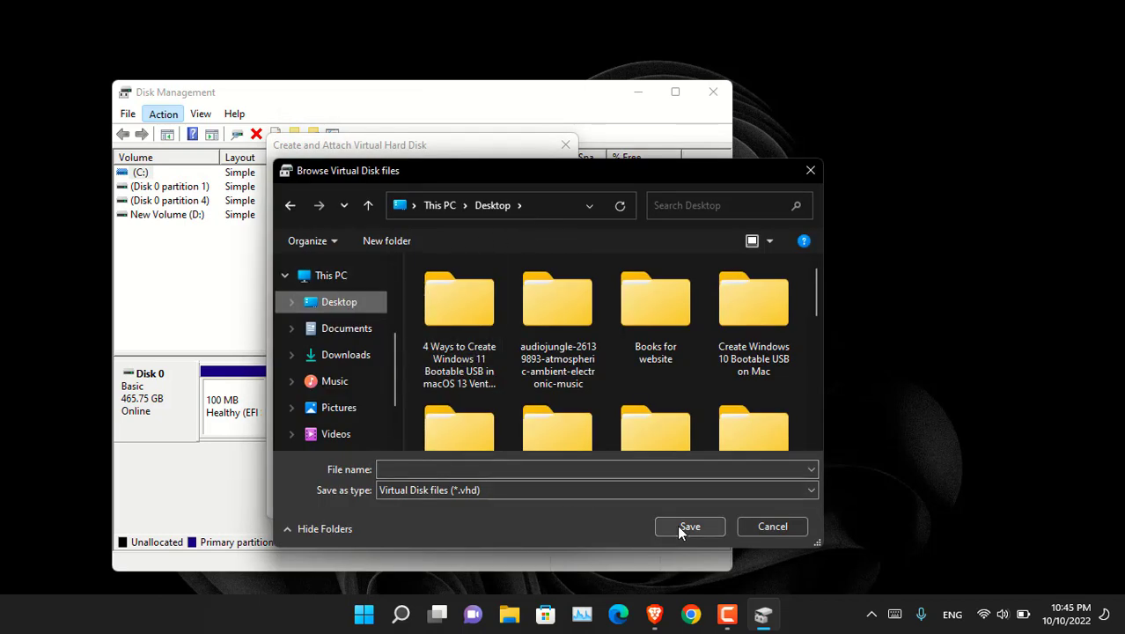
click(494, 469)
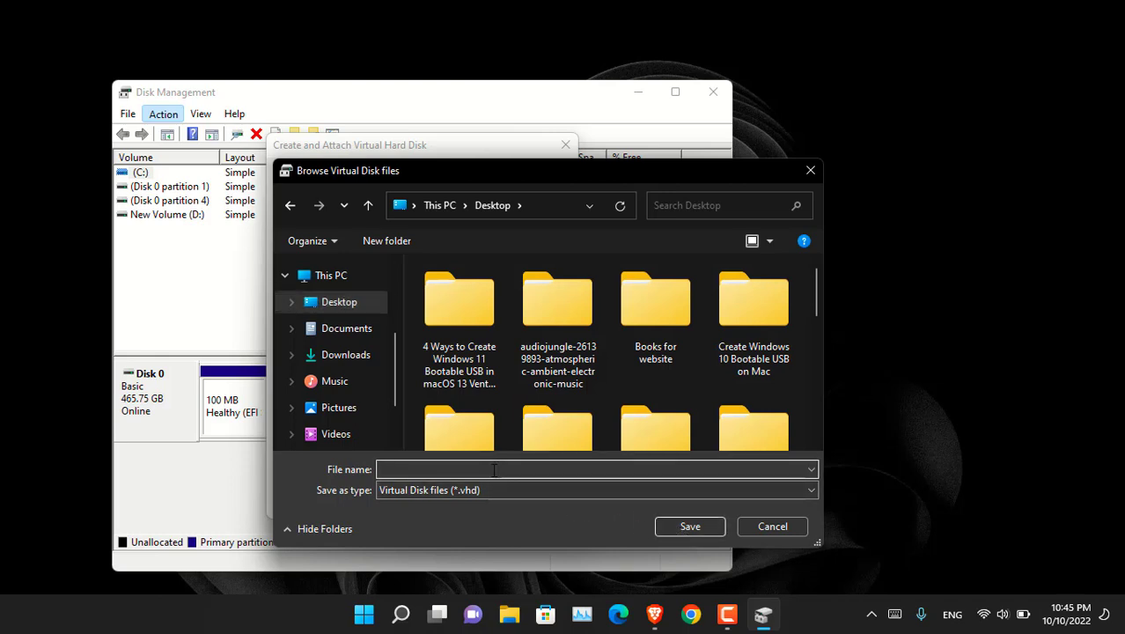
text(test)
click(703, 526)
Step: Set the virtual disk size to 2 GB and the format to VHDX
click(500, 249)
text(2)
click(550, 247)
click(542, 262)
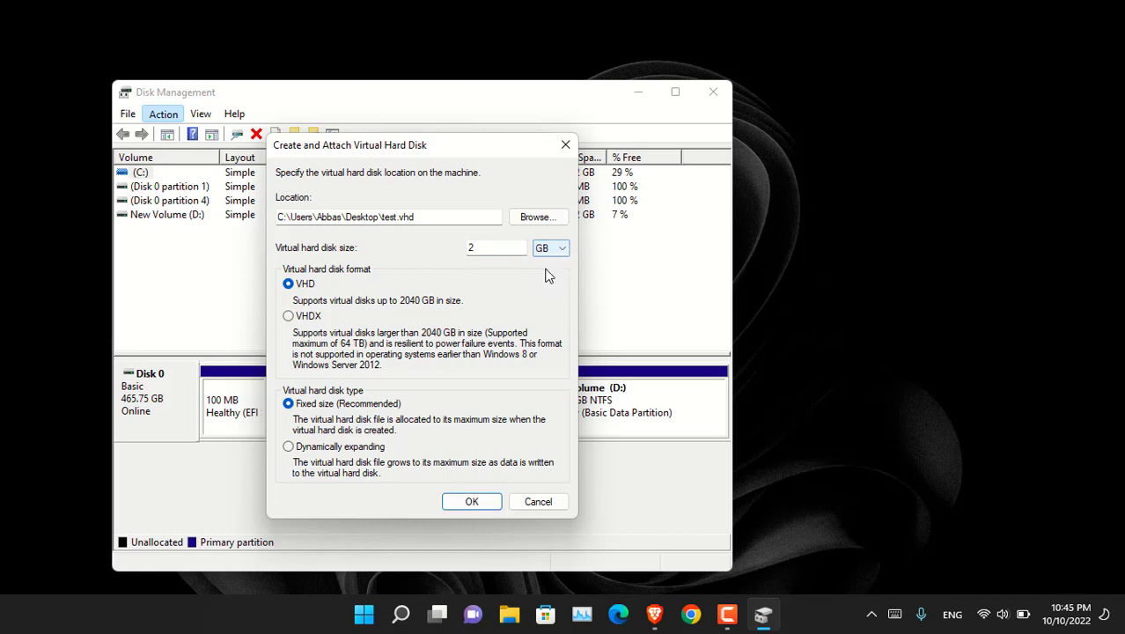
click(310, 316)
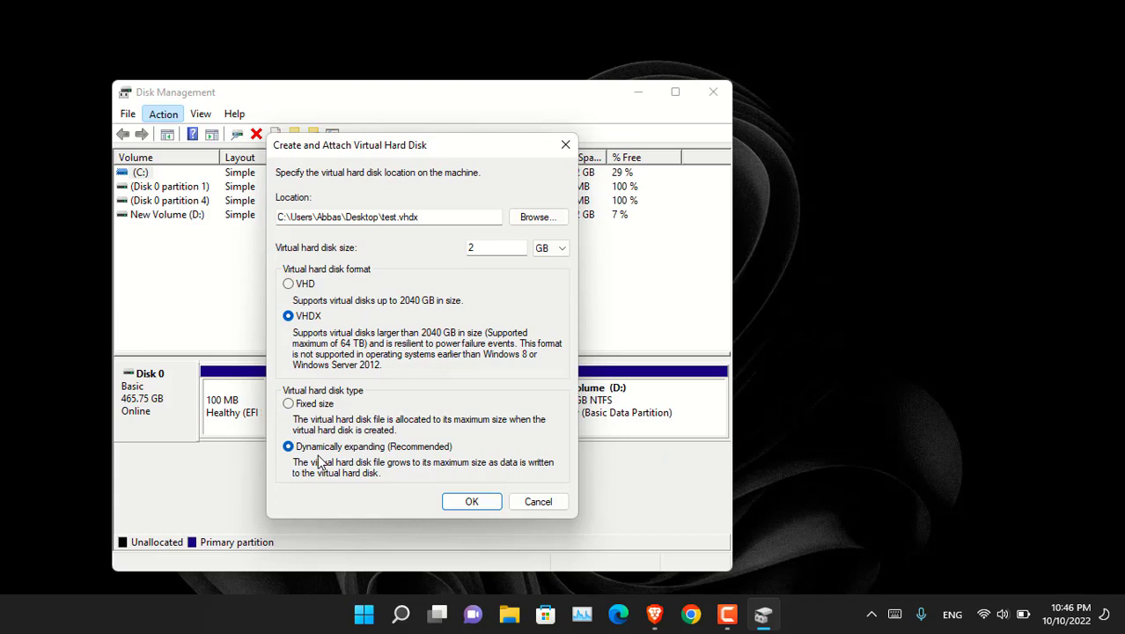
Step: Create the 2 GB virtual disk, then initialize Disk 1 with the GPT partition style
click(473, 502)
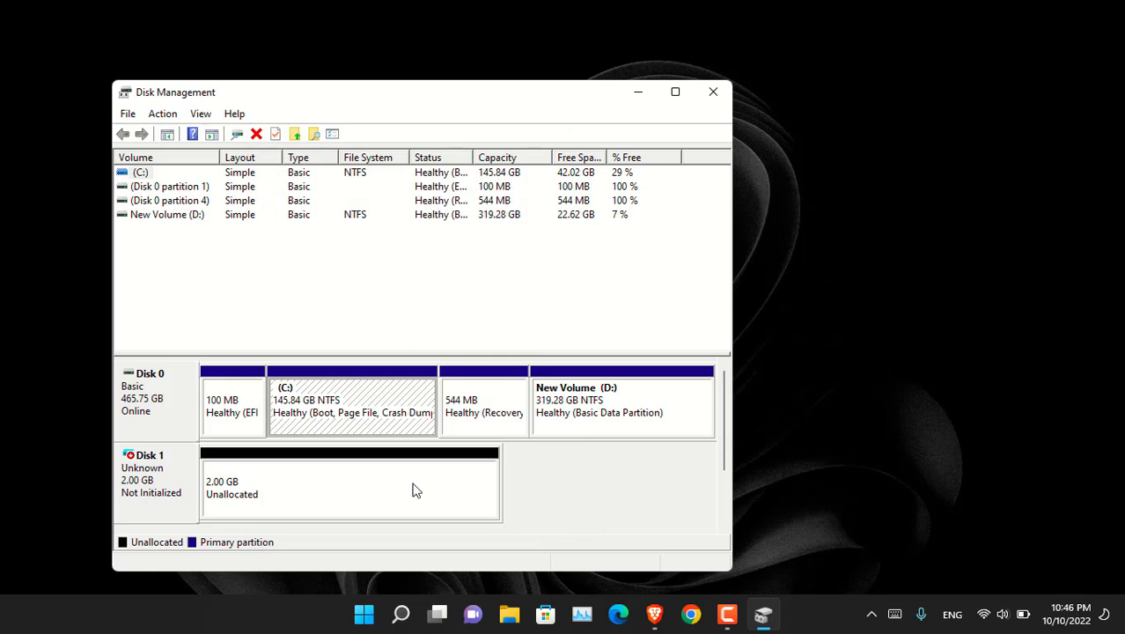
drag(385, 98, 473, 65)
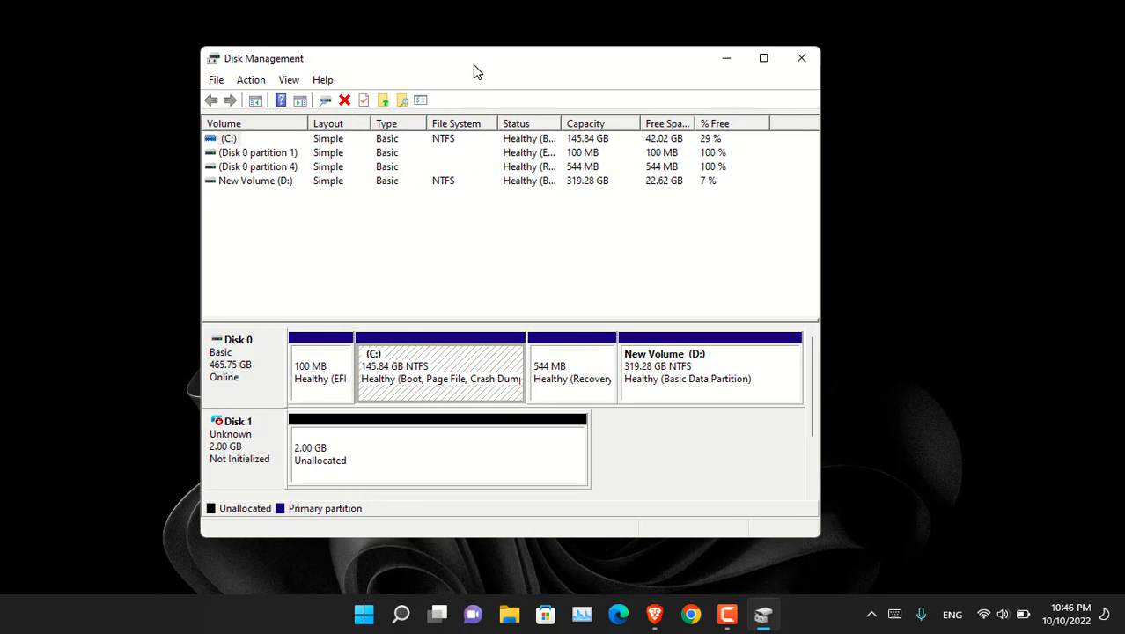
right_click(415, 446)
right_click(261, 436)
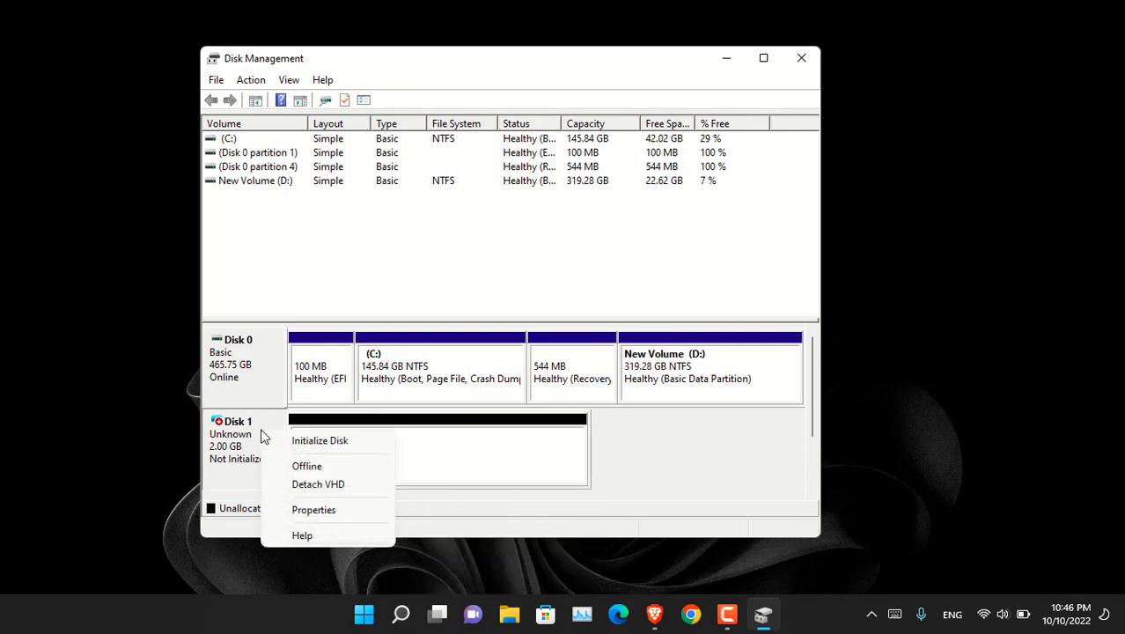
click(367, 443)
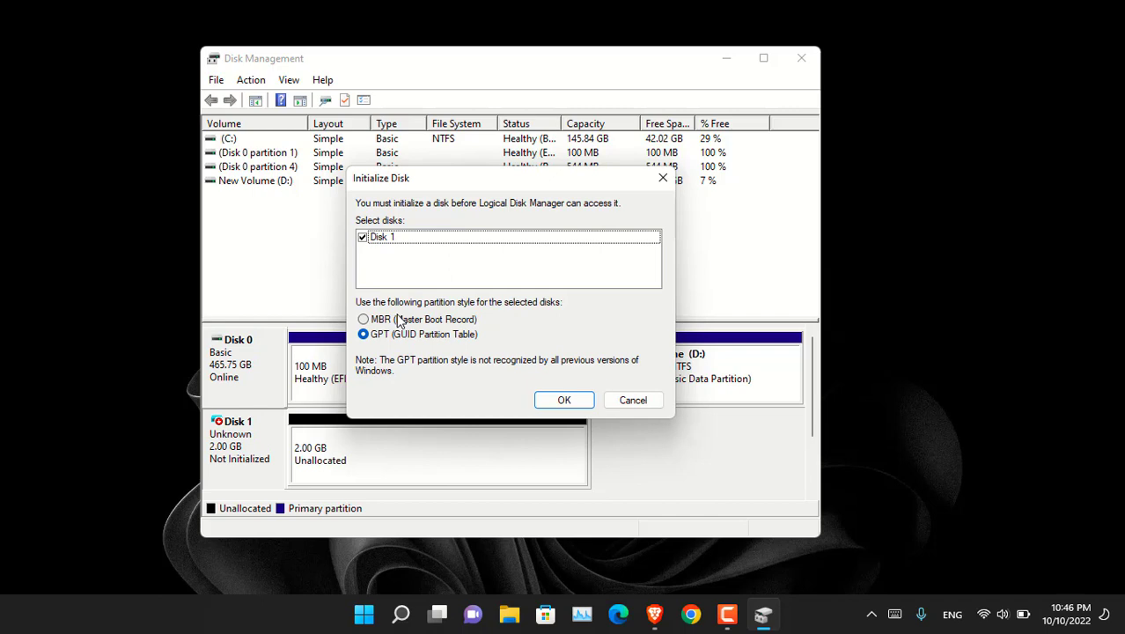
click(565, 399)
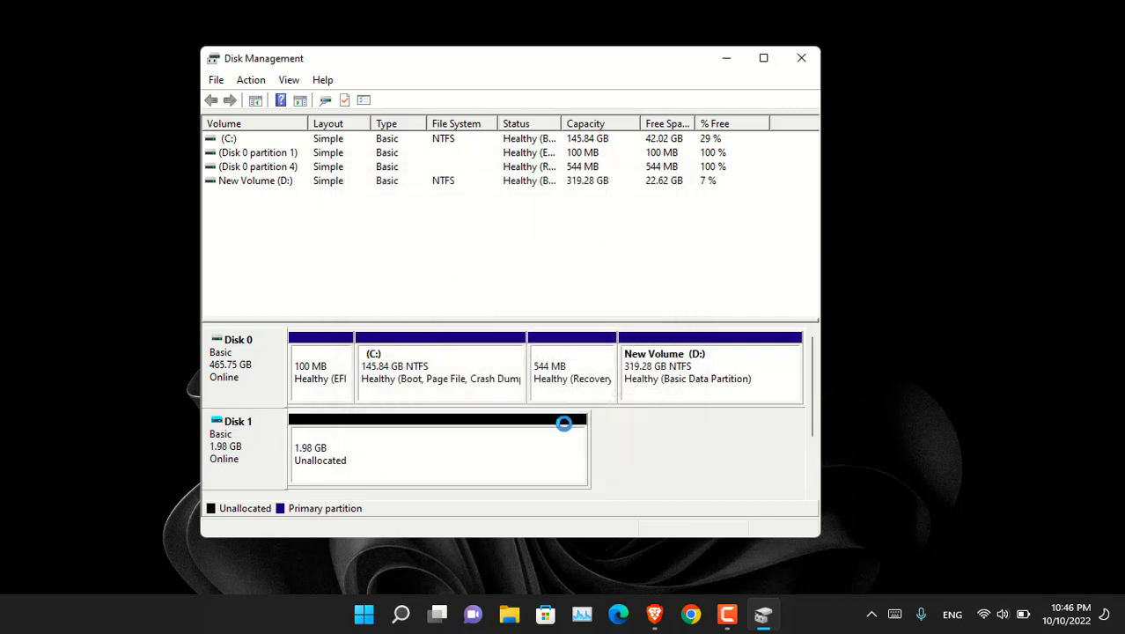
Step: Start a new simple volume on Disk 1, keeping the full size and drive letter E
right_click(446, 467)
click(595, 332)
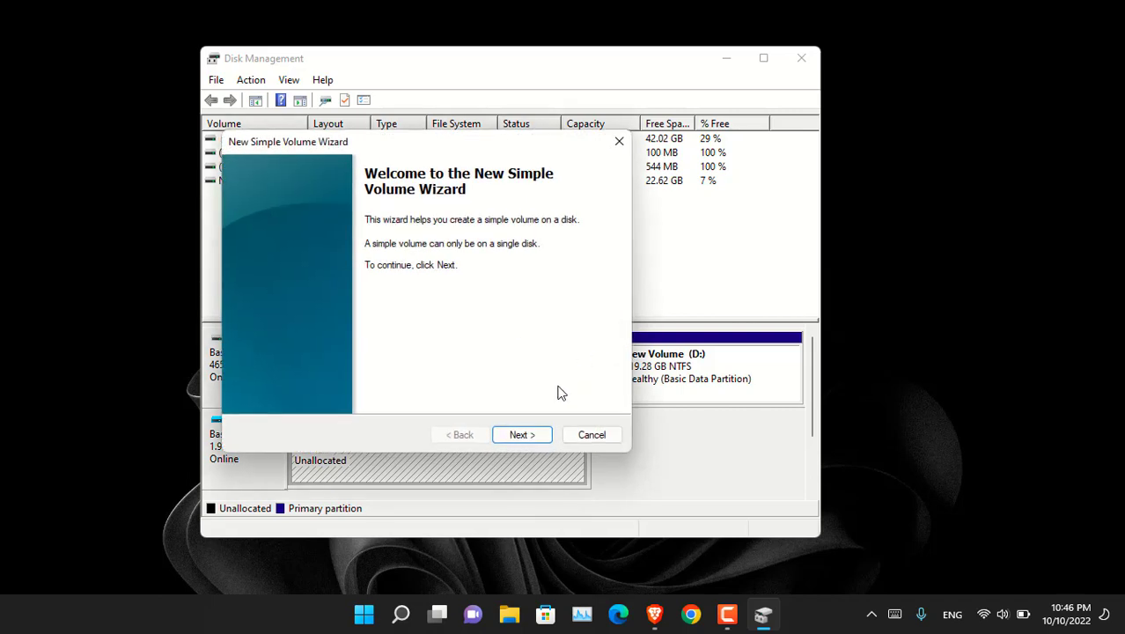
click(526, 434)
click(526, 435)
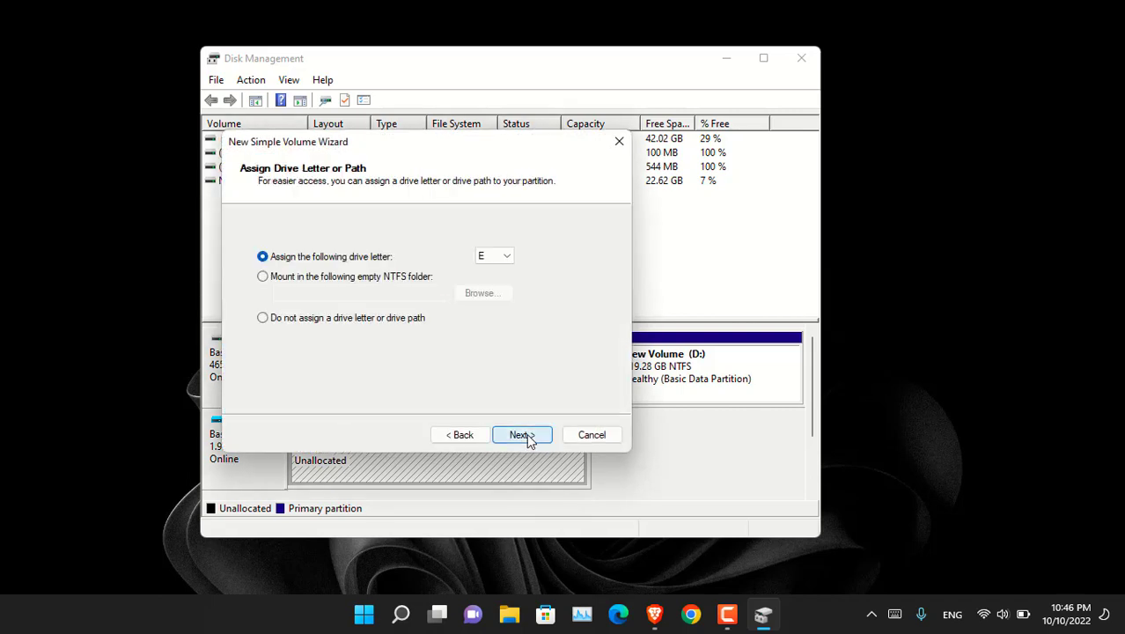
click(526, 434)
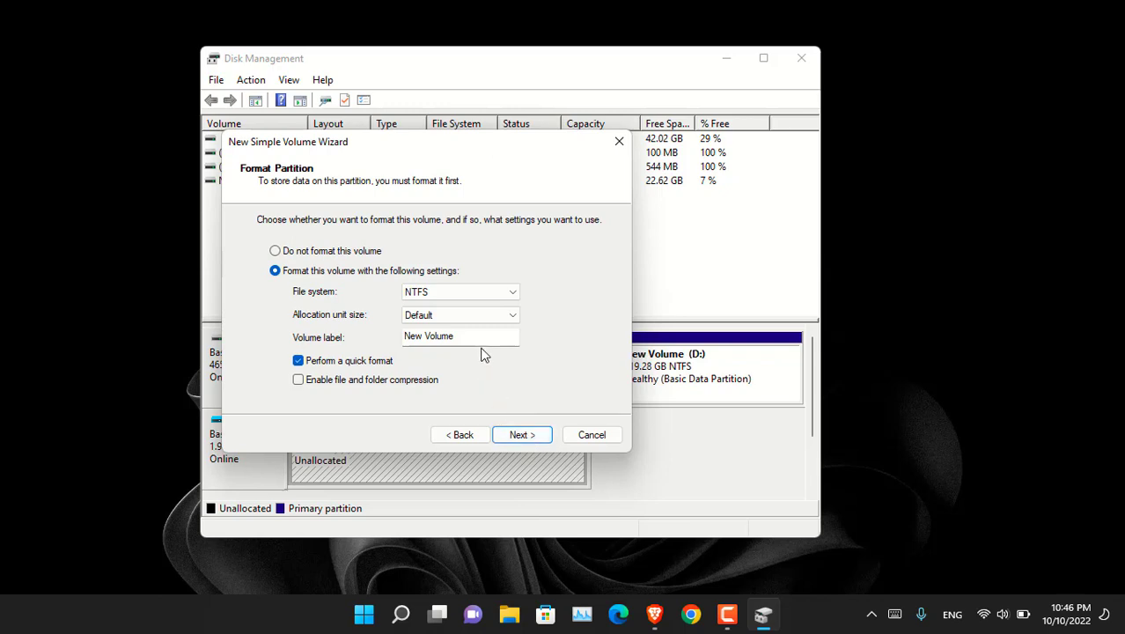
Step: Label the NTFS volume 'Bit Locker test' and finish the wizard
drag(476, 336, 390, 336)
text(Bitl)
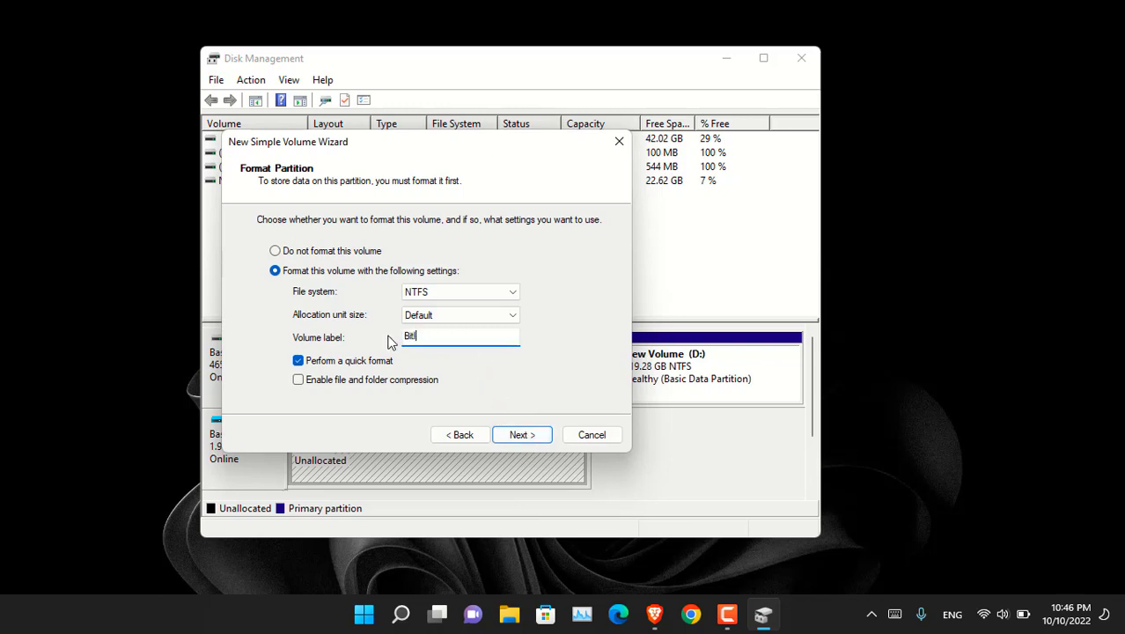
text(Ock)
key(BackSpace)
key(BackSpace)
key(BackSpace)
key(BackSpace)
key(BackSpace)
text(t Locke)
key(BackSpace)
key(BackSpace)
key(BackSpace)
text(cer te)
key(BackSpace)
key(BackSpace)
key(BackSpace)
key(BackSpace)
key(BackSpace)
key(BackSpace)
text(cker test)
click(520, 440)
click(524, 439)
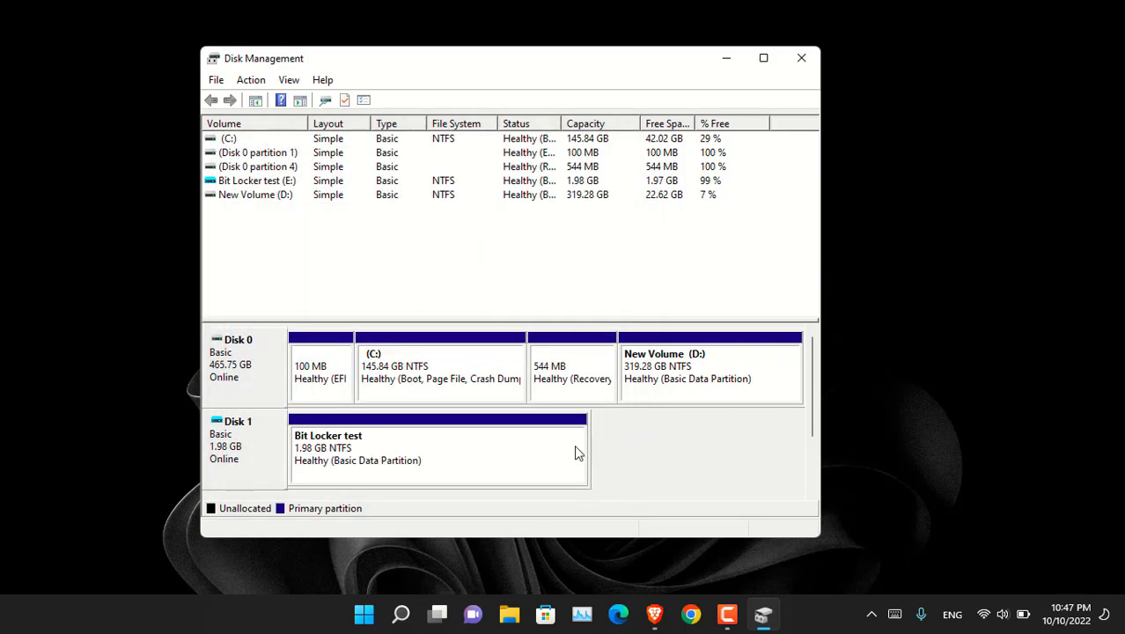
Step: Open File Explorer, close Disk Management and check the empty Bit Locker test (E:) drive
click(511, 621)
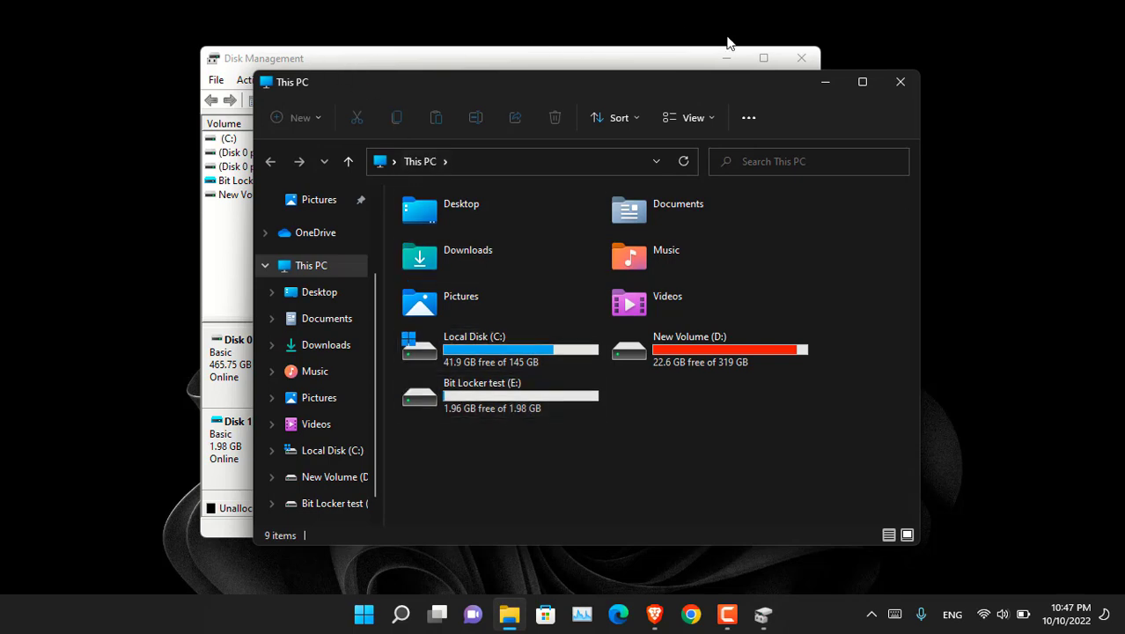
click(801, 58)
double_click(481, 400)
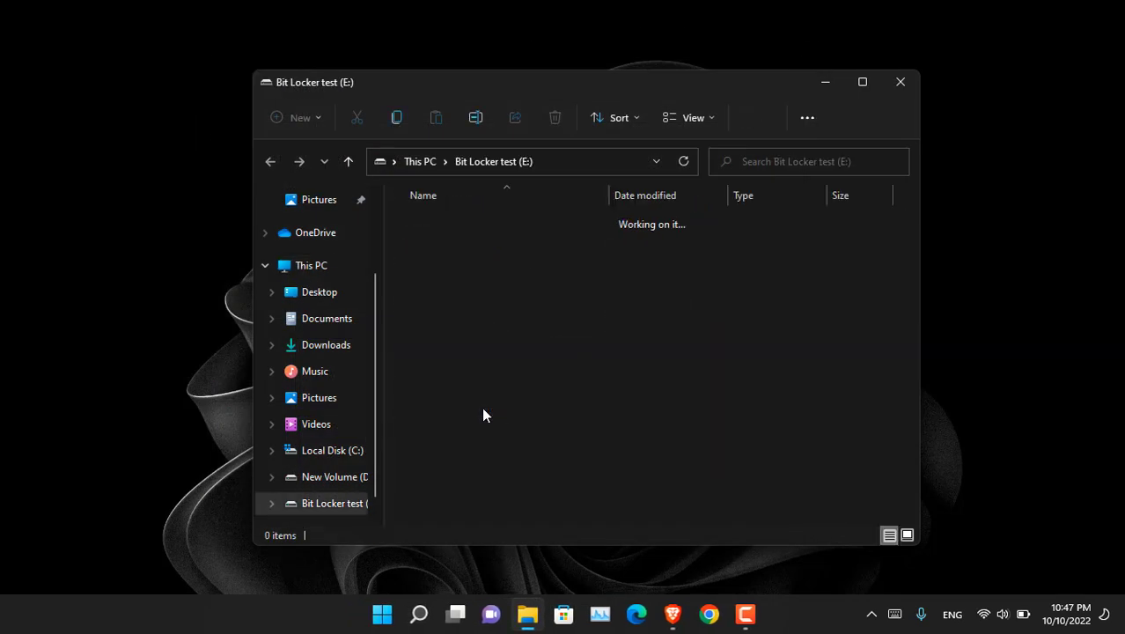
click(349, 162)
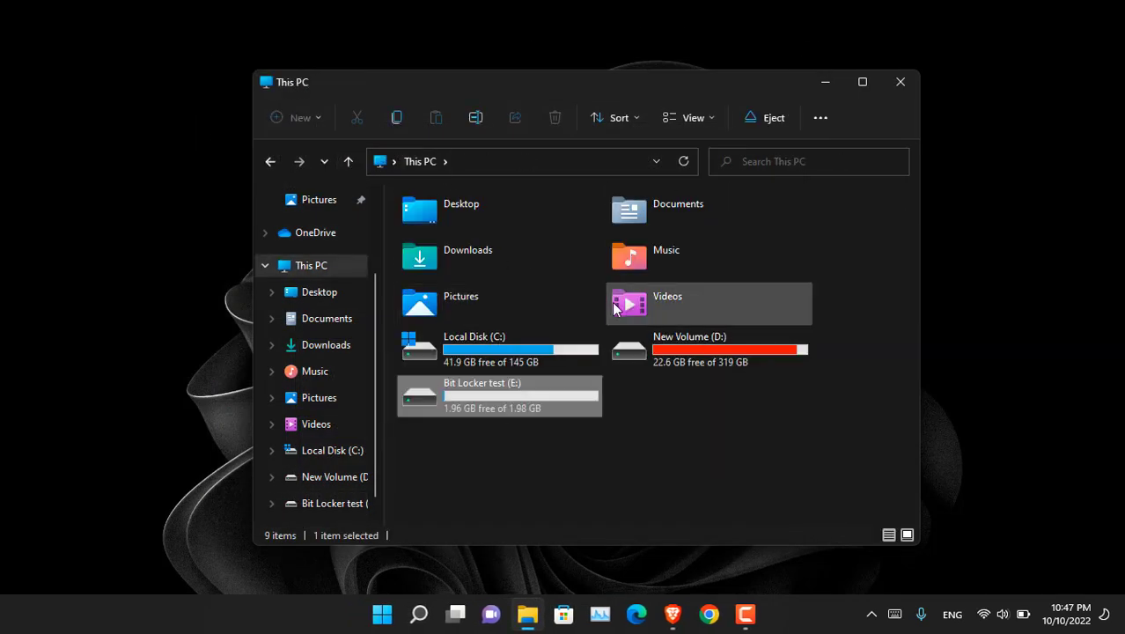
Step: Copy 13.jpg and 600x600.jpg from the Desktop folder
double_click(561, 220)
scroll(573, 317, down, 5)
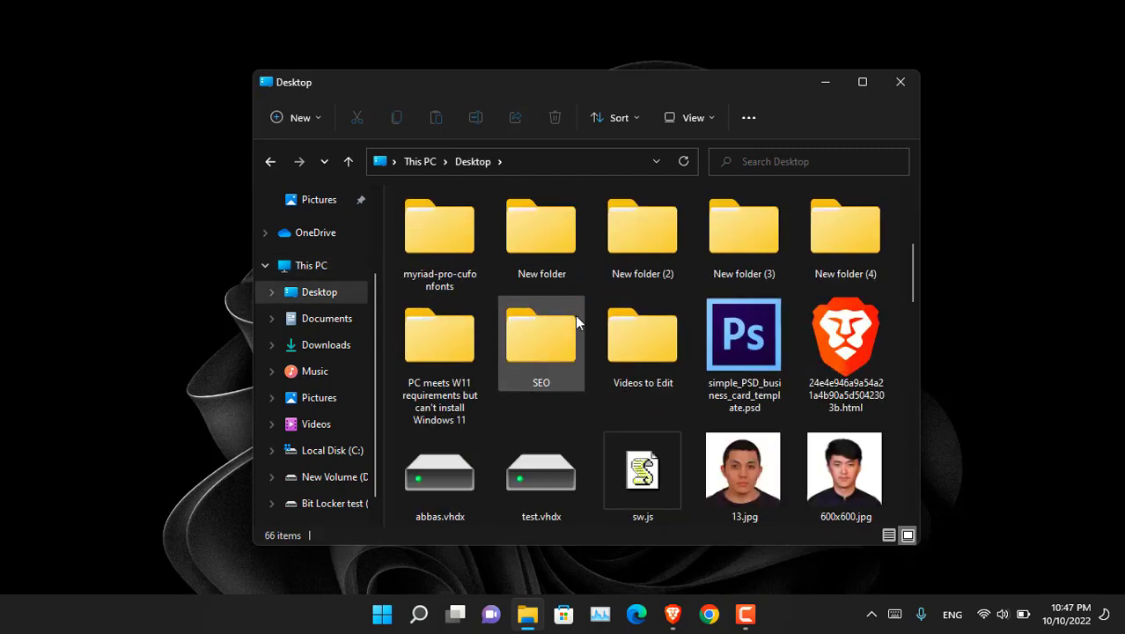
scroll(576, 326, down, 2)
click(844, 352)
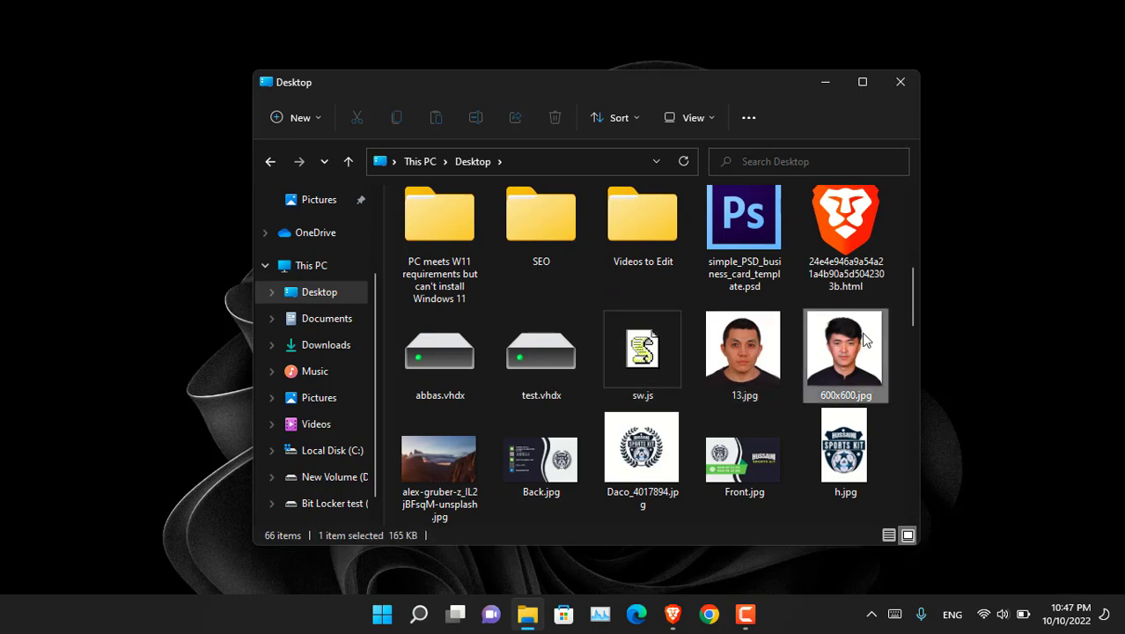
ctrl+click(748, 355)
key(ctrl+c)
Step: Paste the two photos into Bit Locker test (E:) and view them as large icons
scroll(466, 250, up, 2)
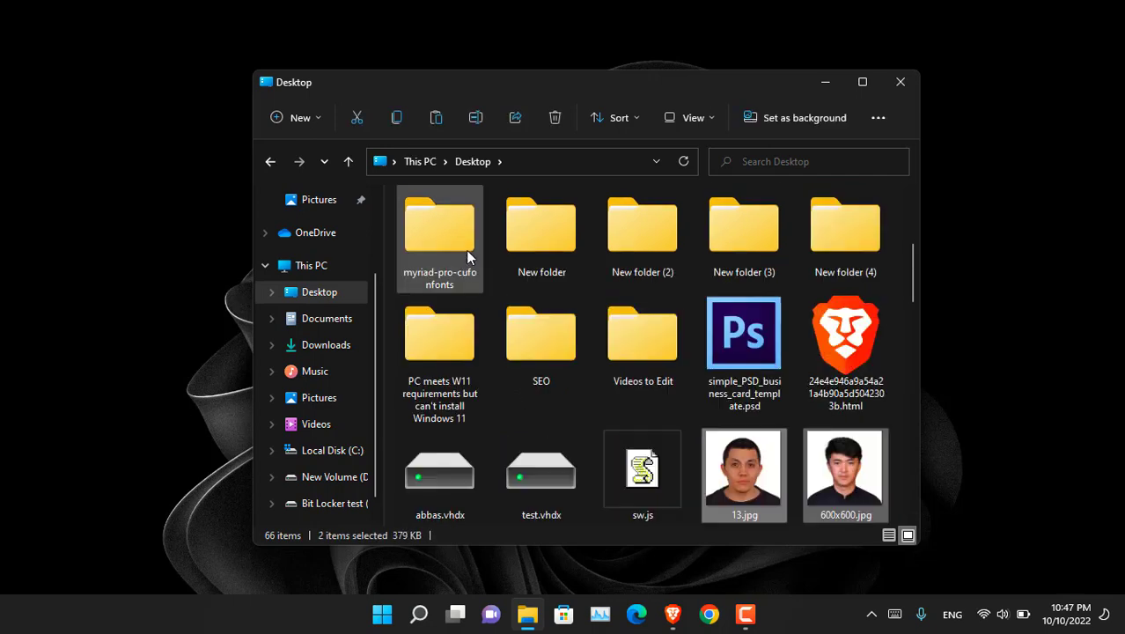
scroll(366, 452, down, 1)
click(361, 476)
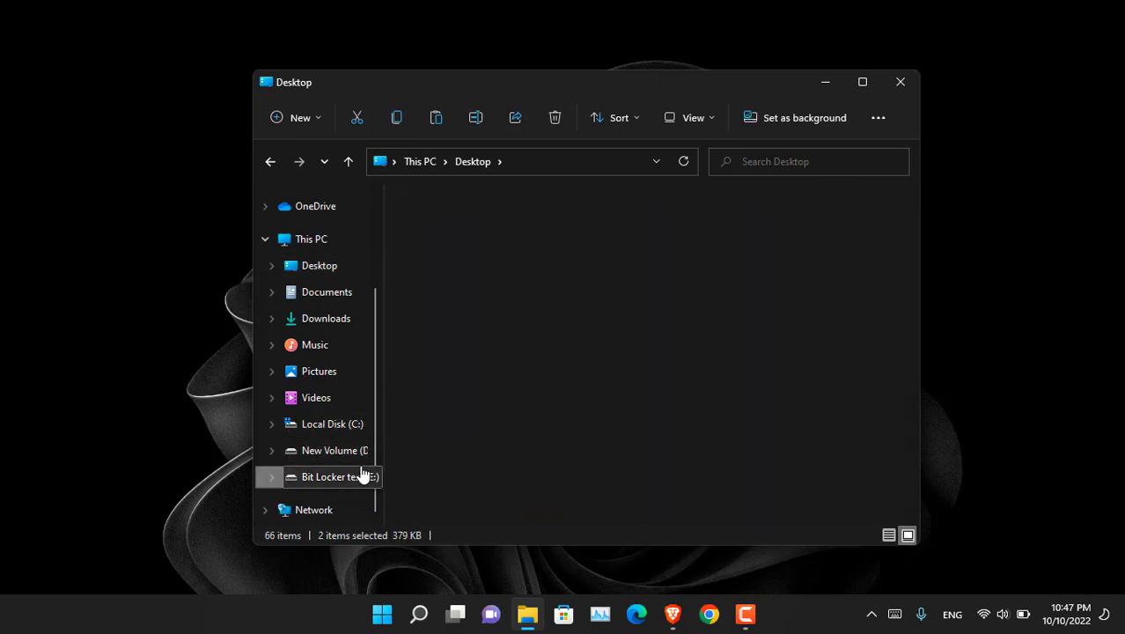
right_click(546, 344)
click(568, 362)
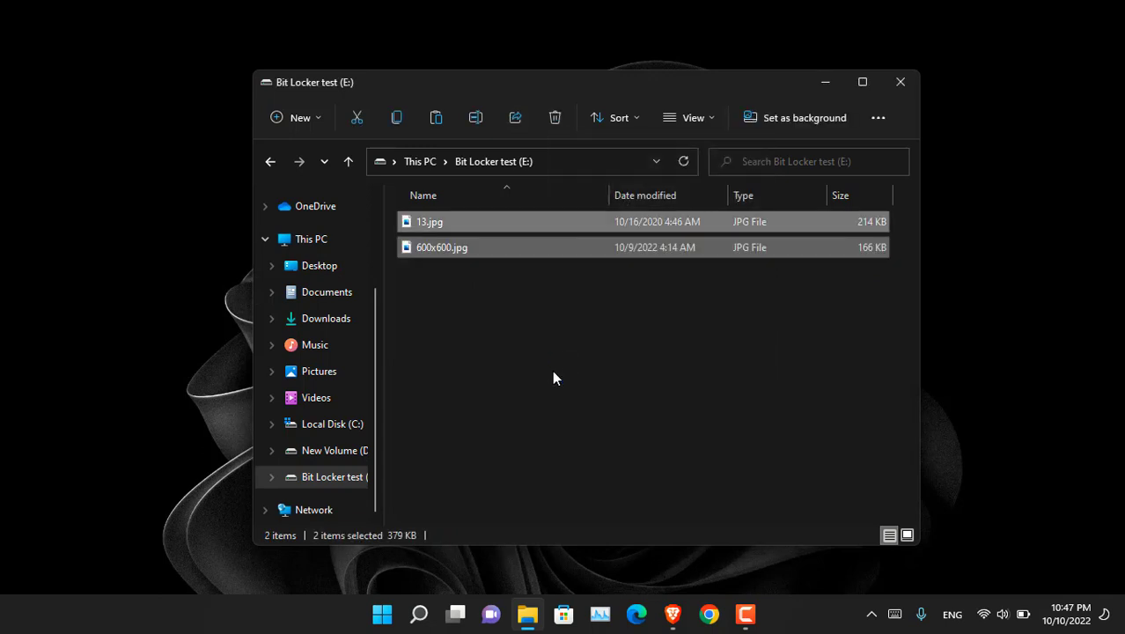
click(553, 377)
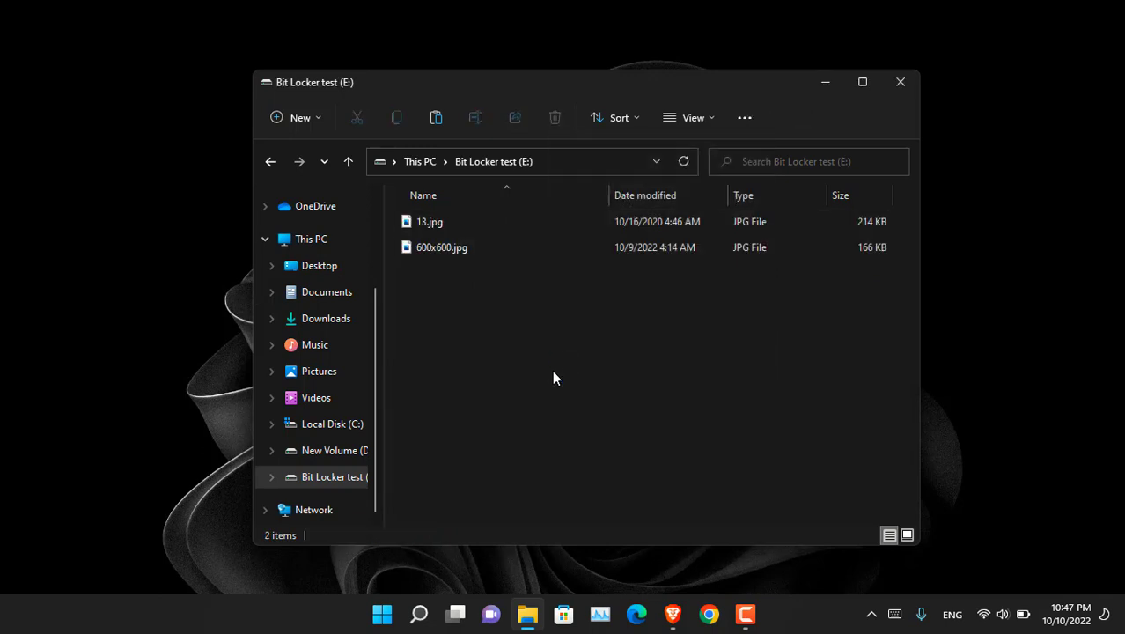
click(908, 536)
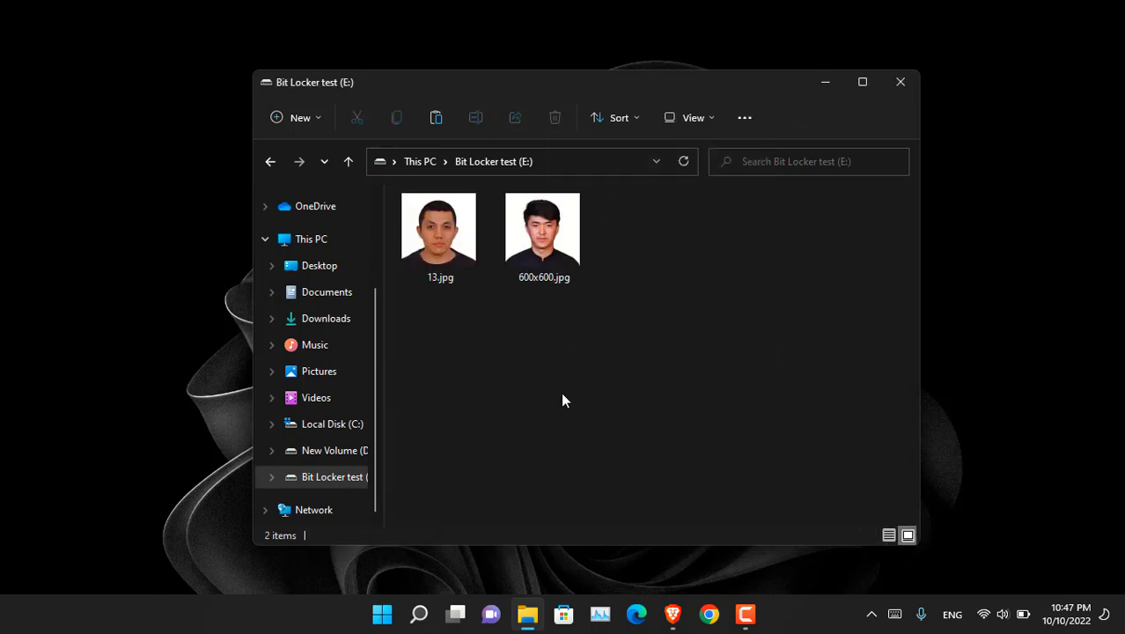
Step: Go to This PC and select the Bit Locker test (E:) drive
click(322, 244)
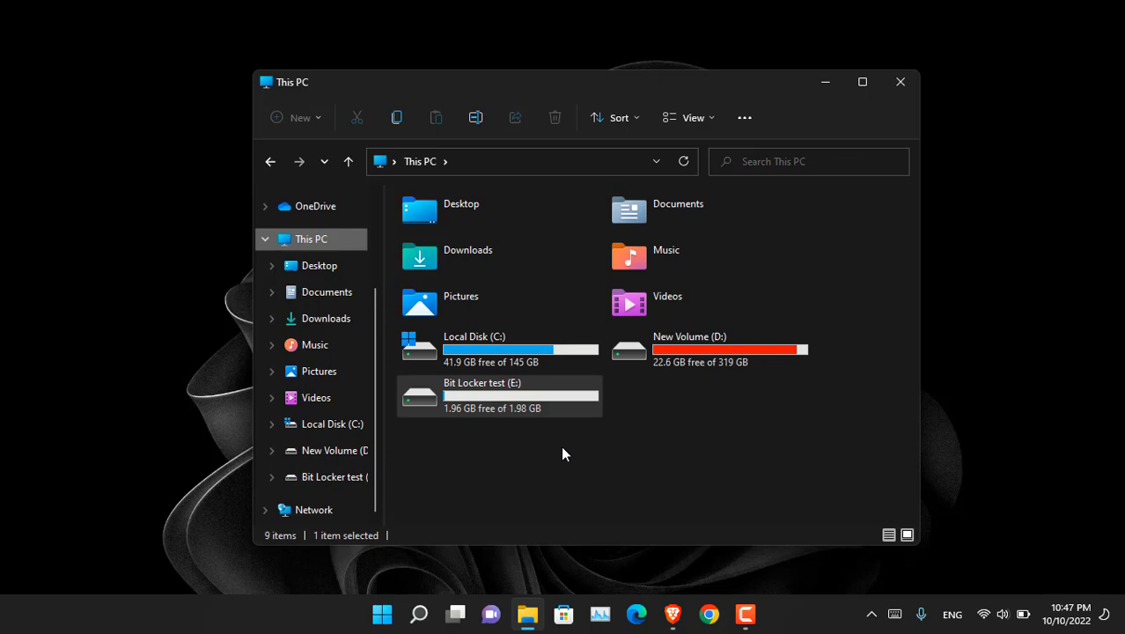
click(544, 408)
right_click(544, 405)
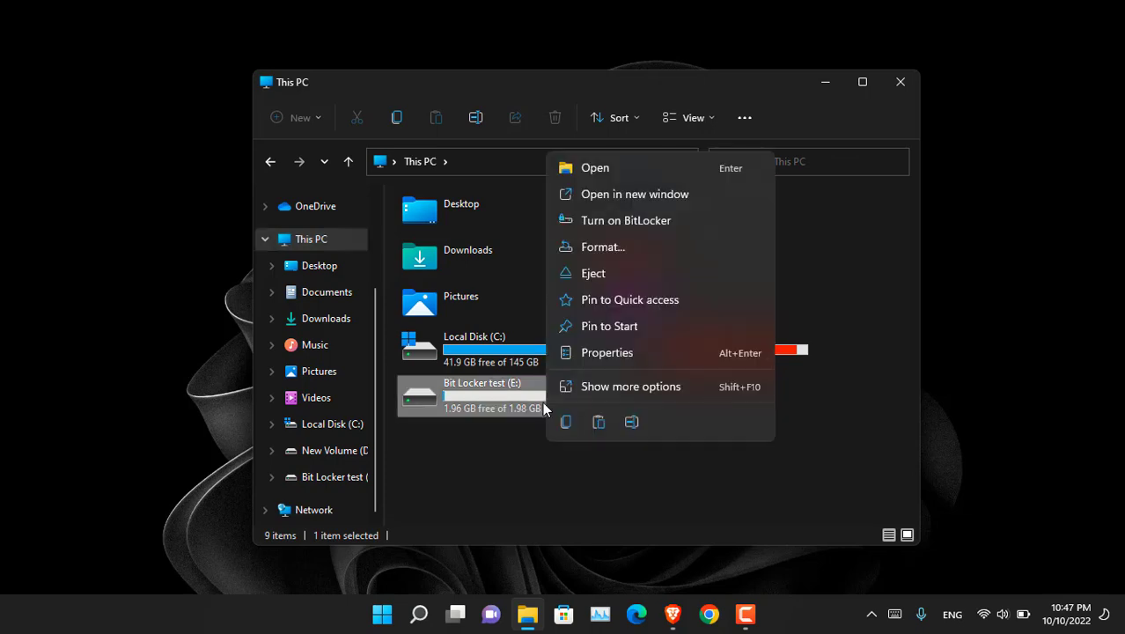
click(517, 471)
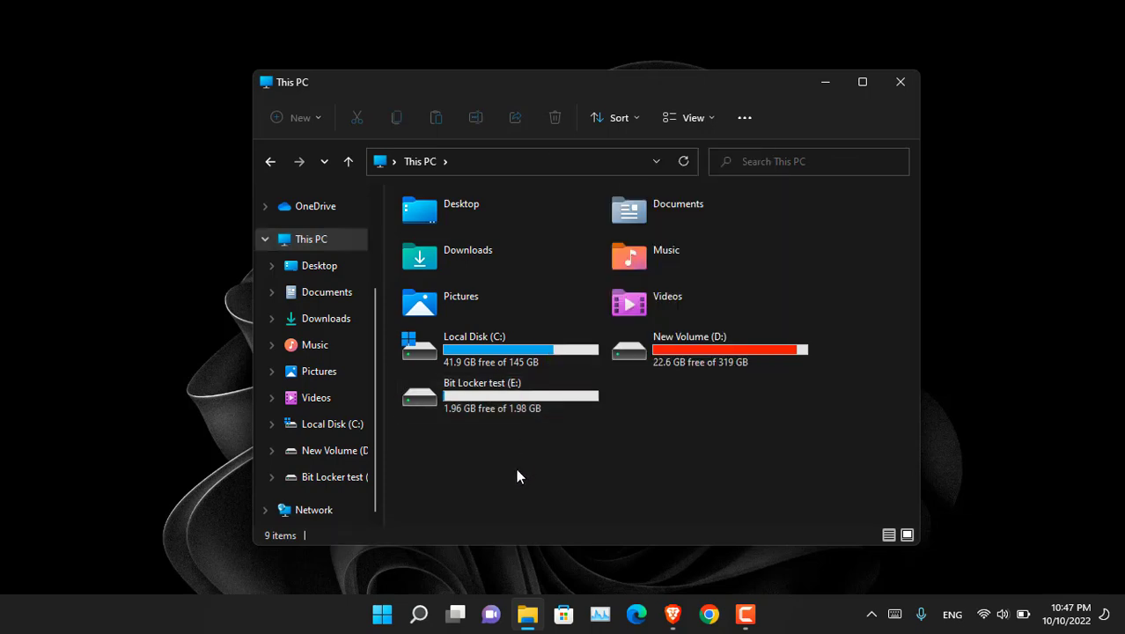
Step: Search the Start menu for 'bitlocker' and open Manage BitLocker
key(super)
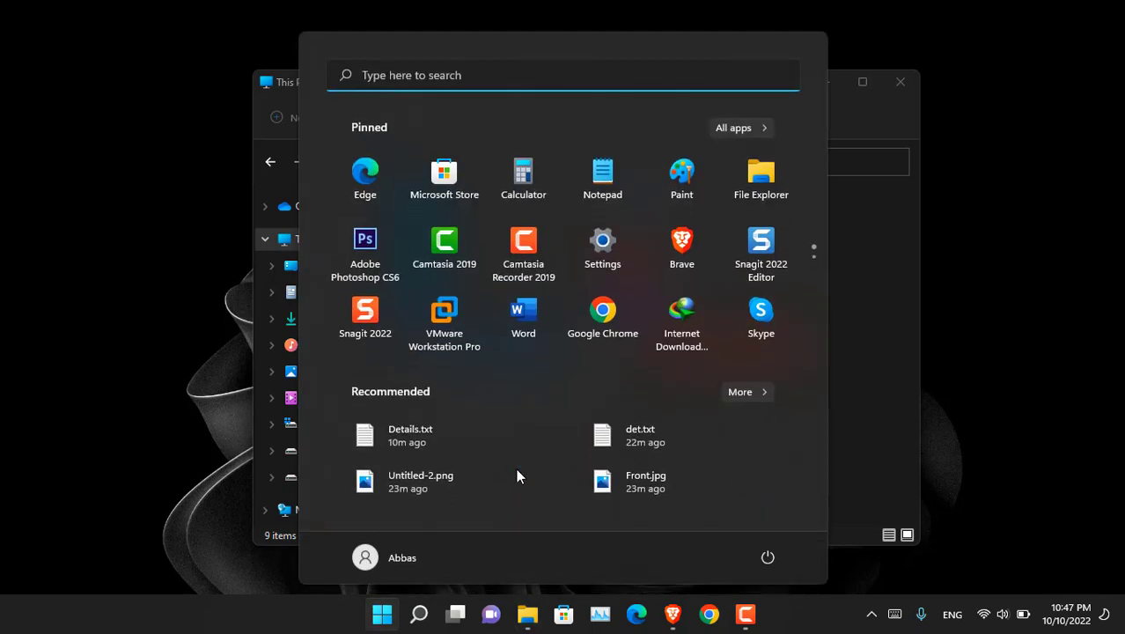
text(bit)
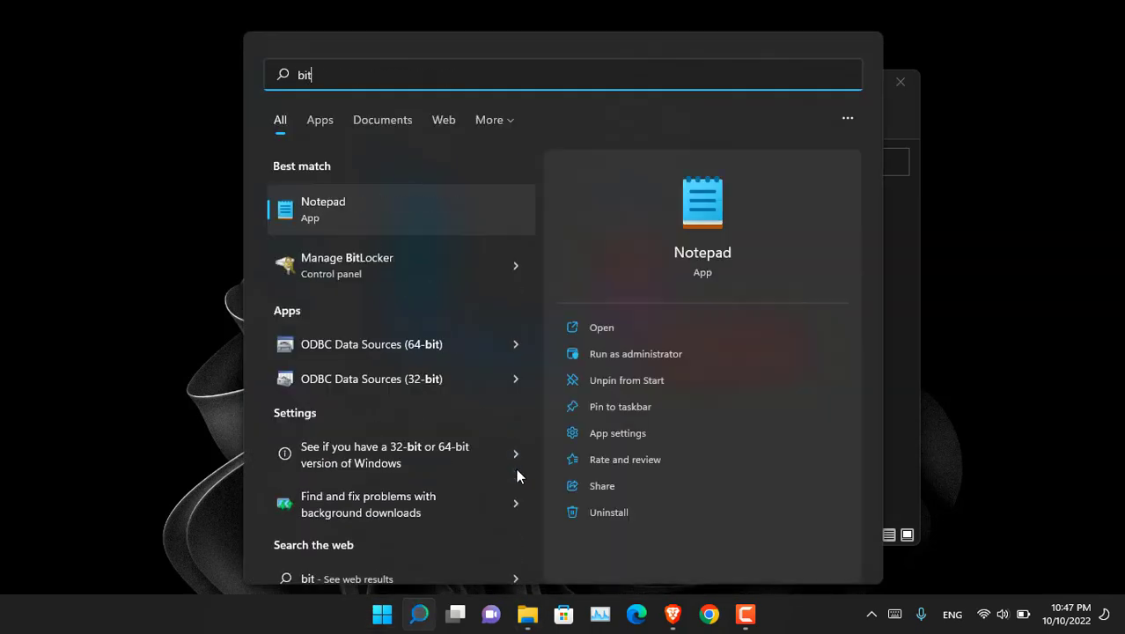
text(locker)
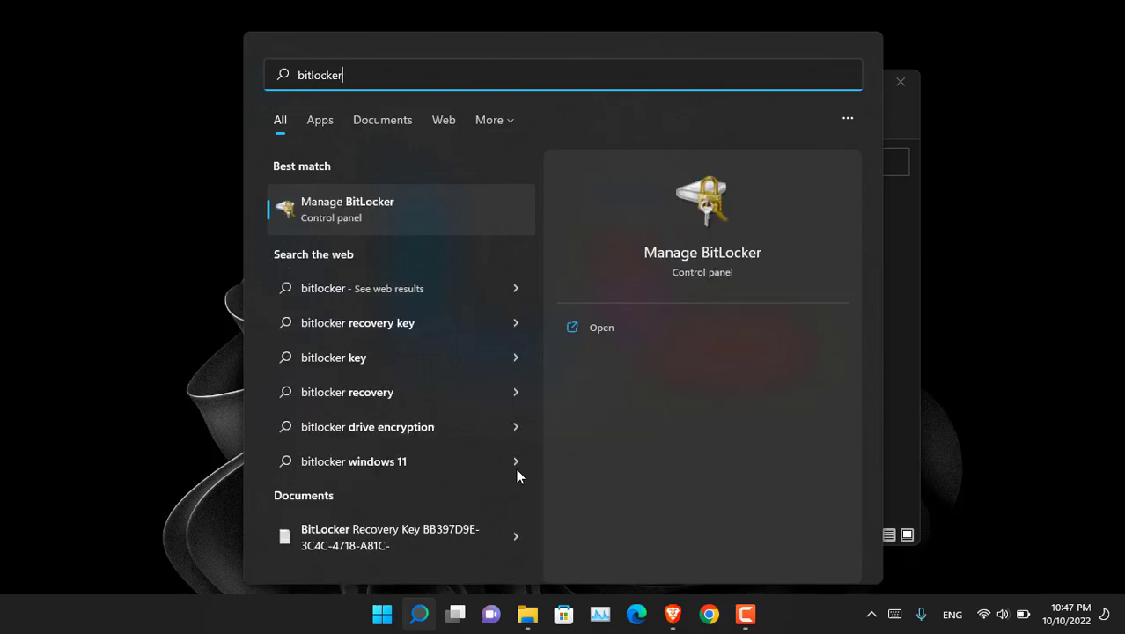
click(404, 226)
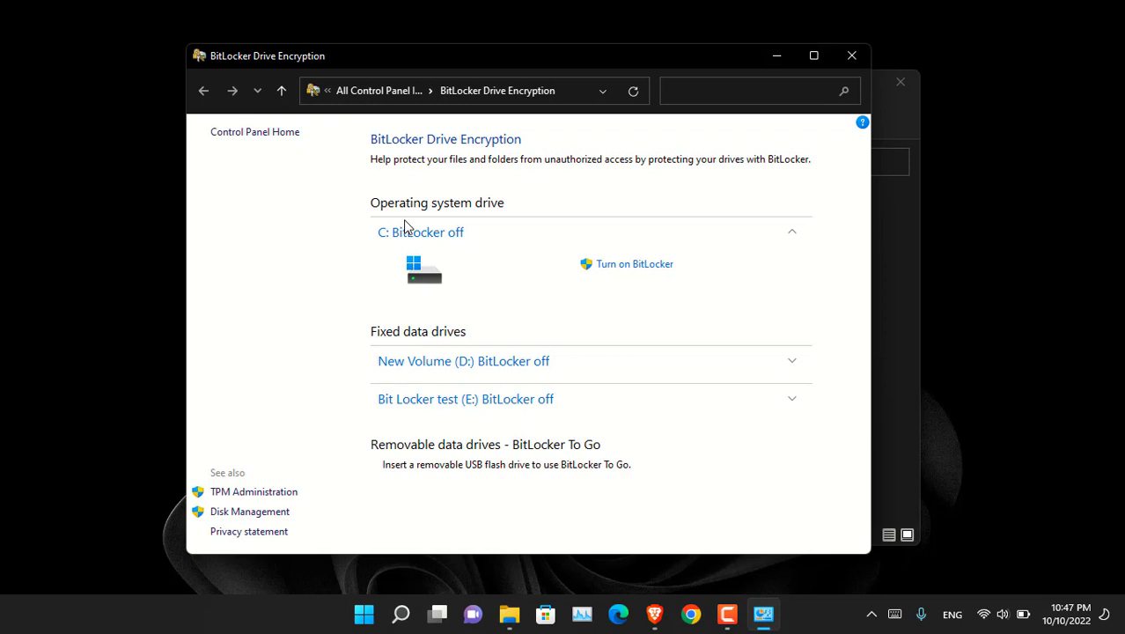
key(super+i)
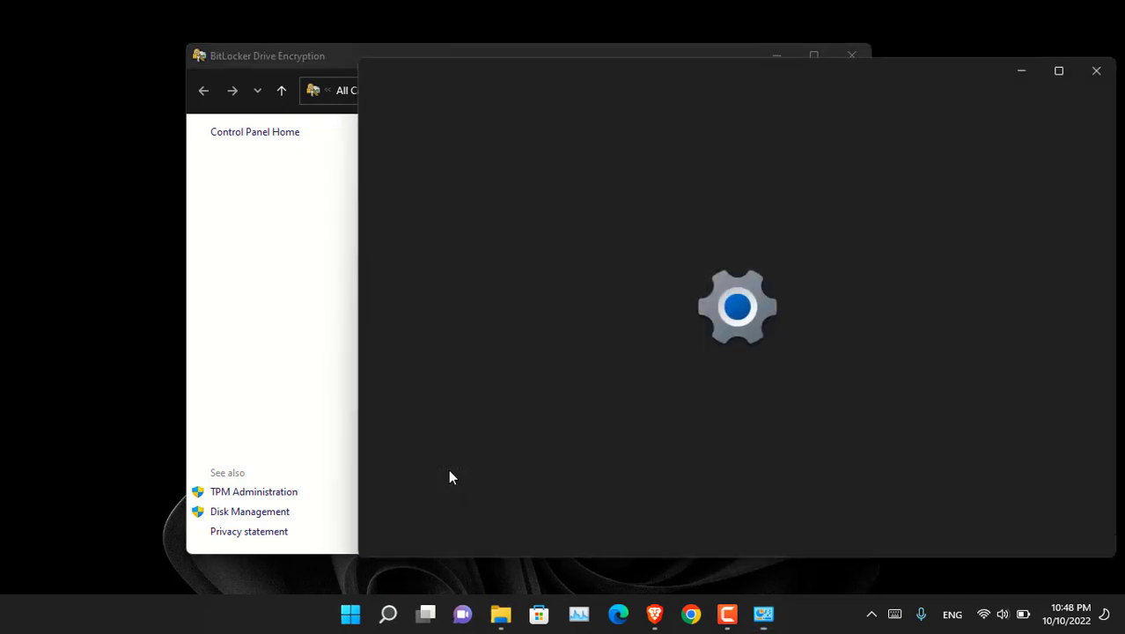
drag(634, 79, 503, 81)
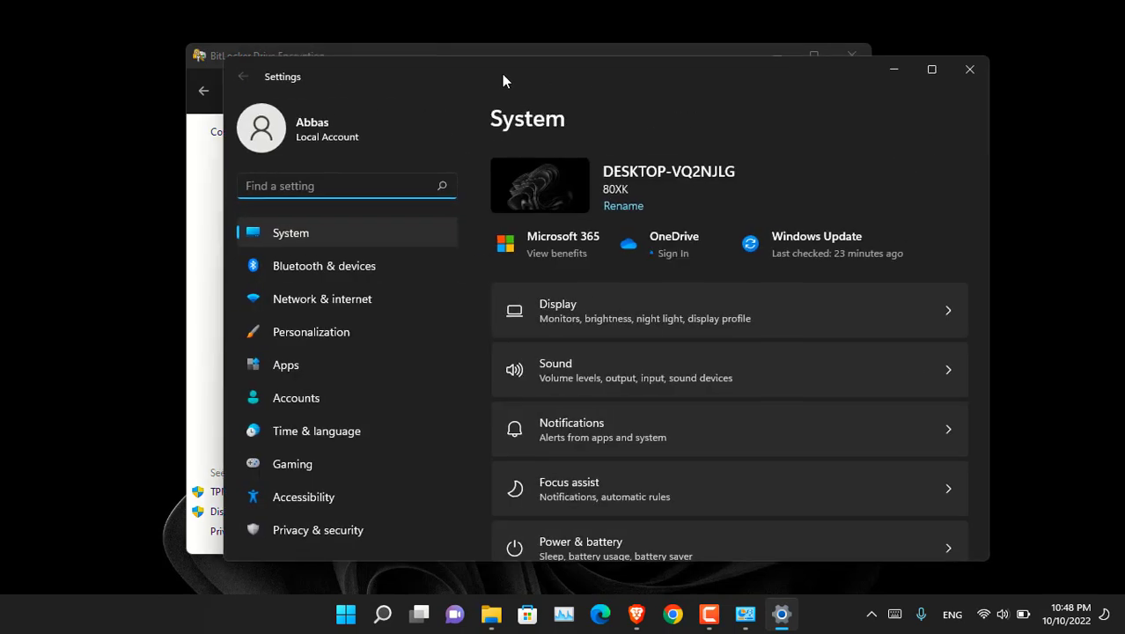
text(bitloc)
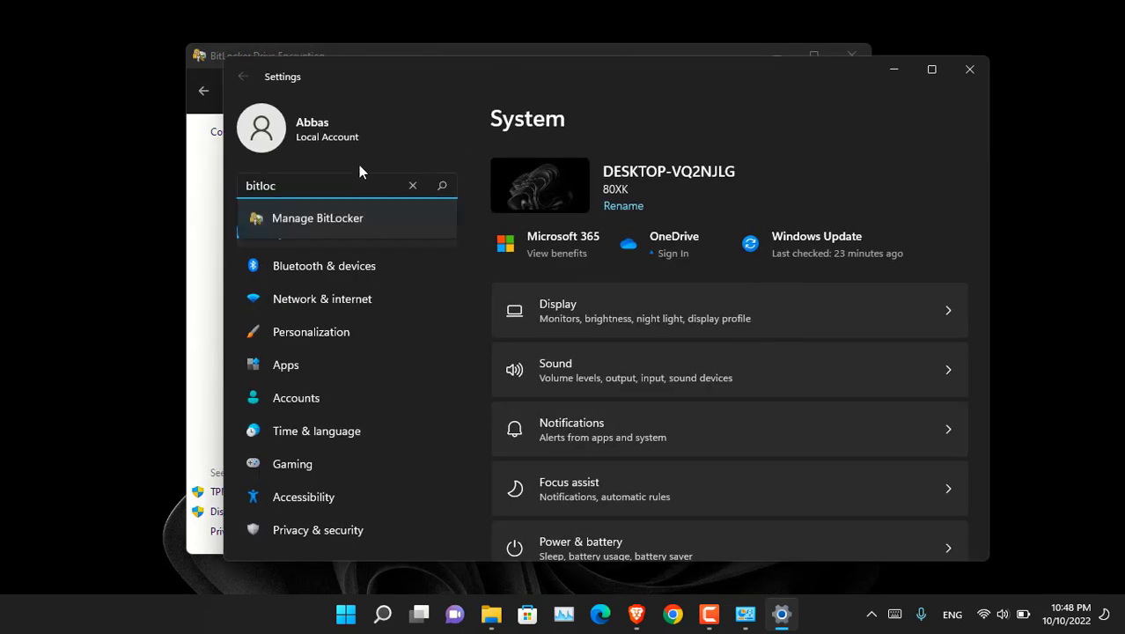
key(Down)
key(Return)
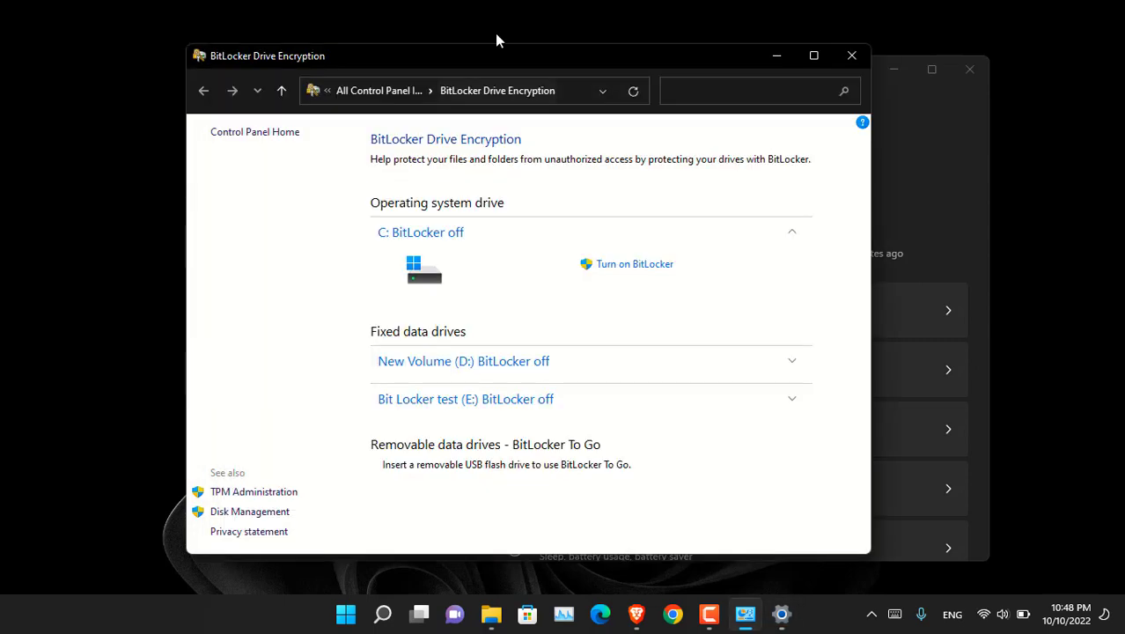
scroll(951, 304, down, 3)
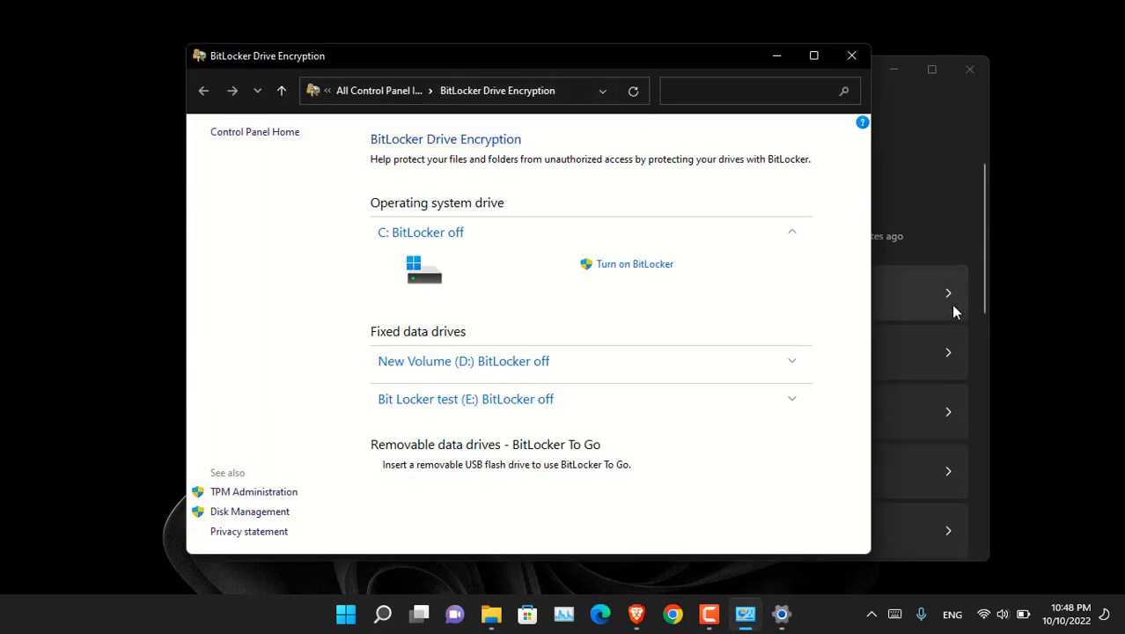
click(970, 69)
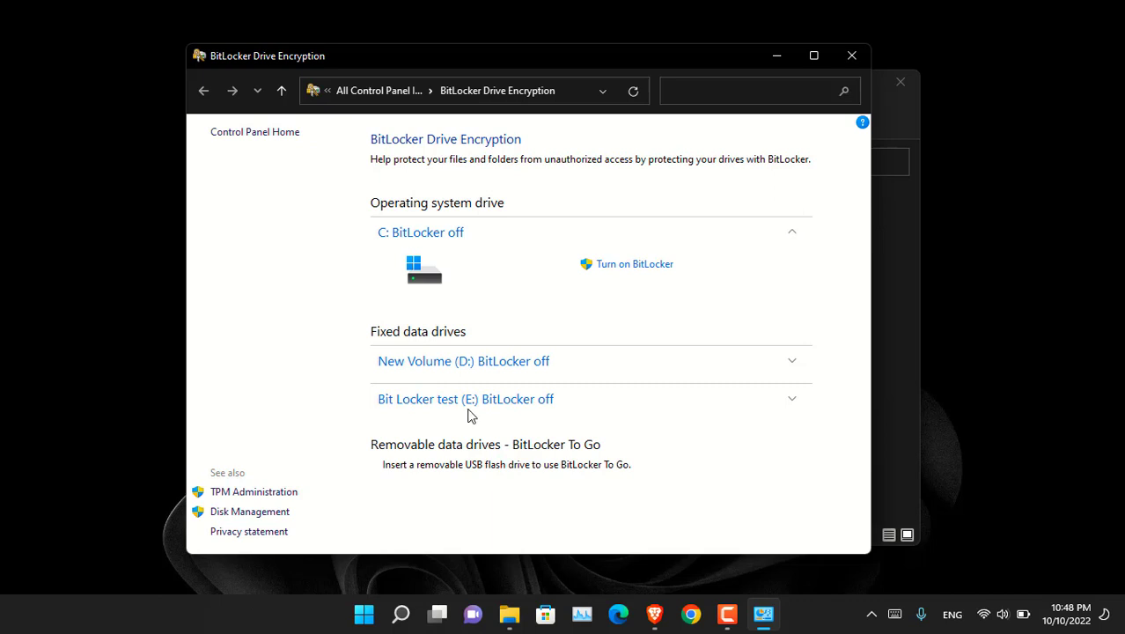
Step: Turn on BitLocker for drive E: with password unlocking, trying a too-short password first
click(791, 402)
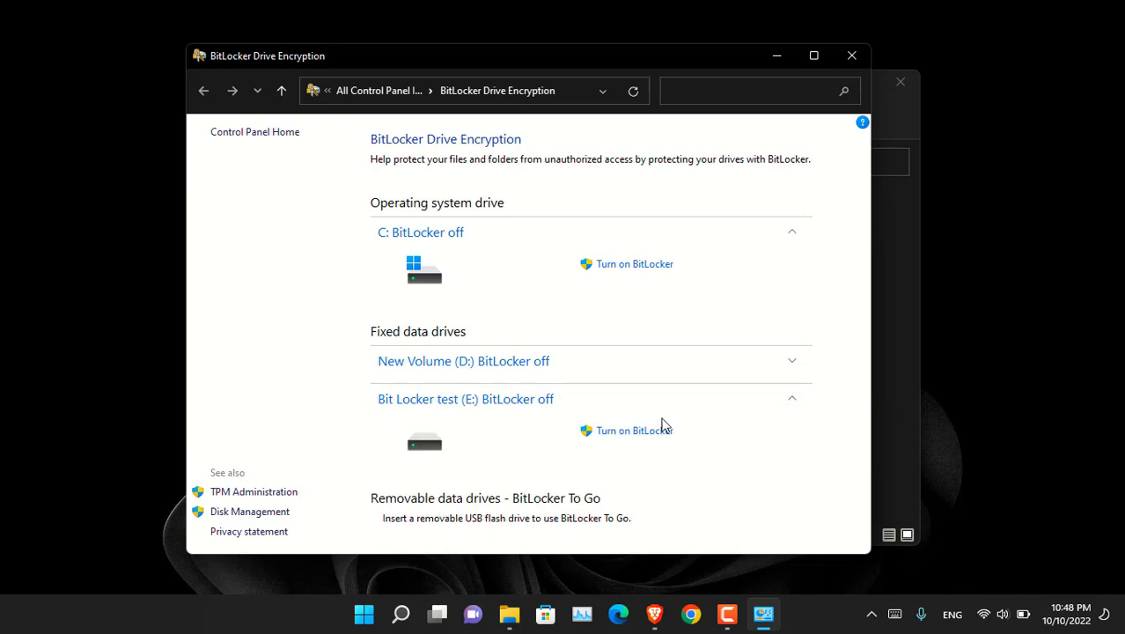
click(662, 430)
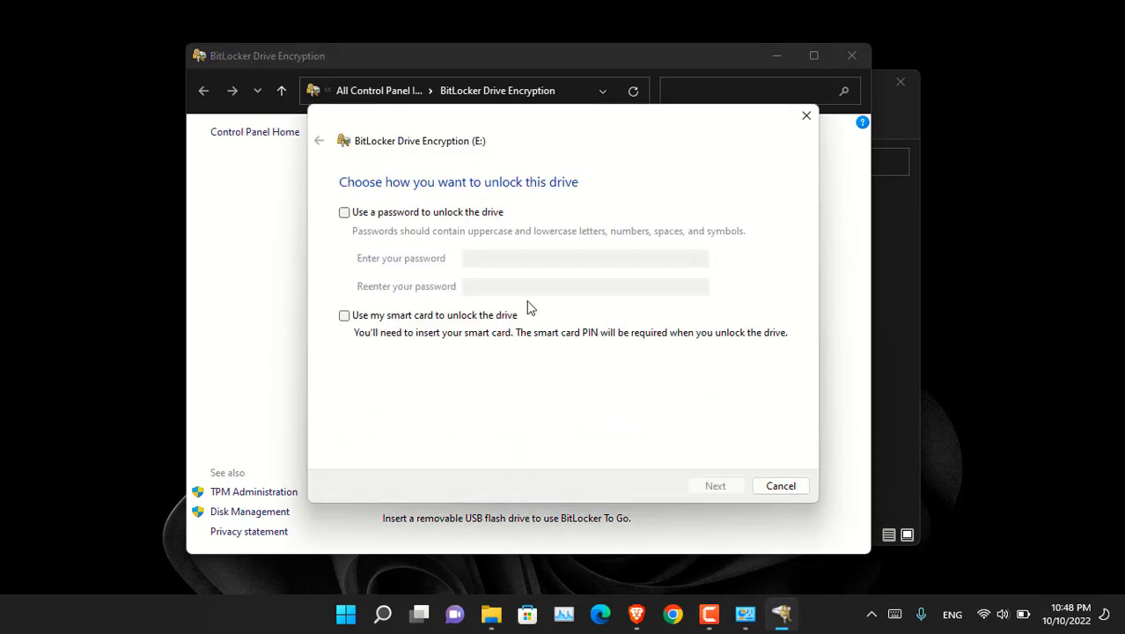
click(419, 214)
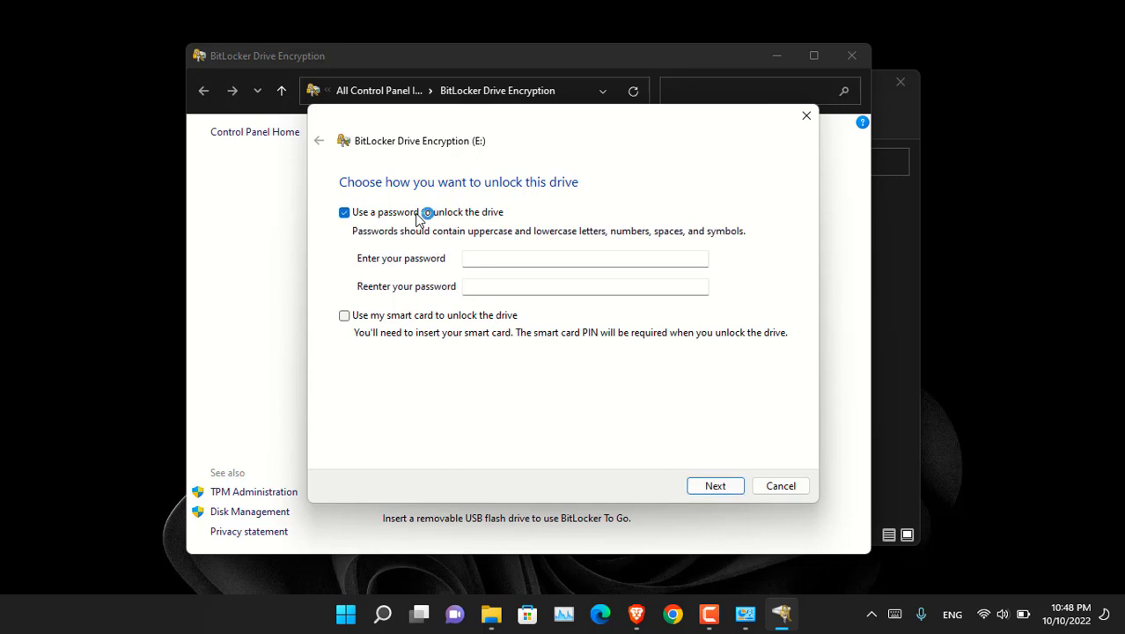
click(477, 261)
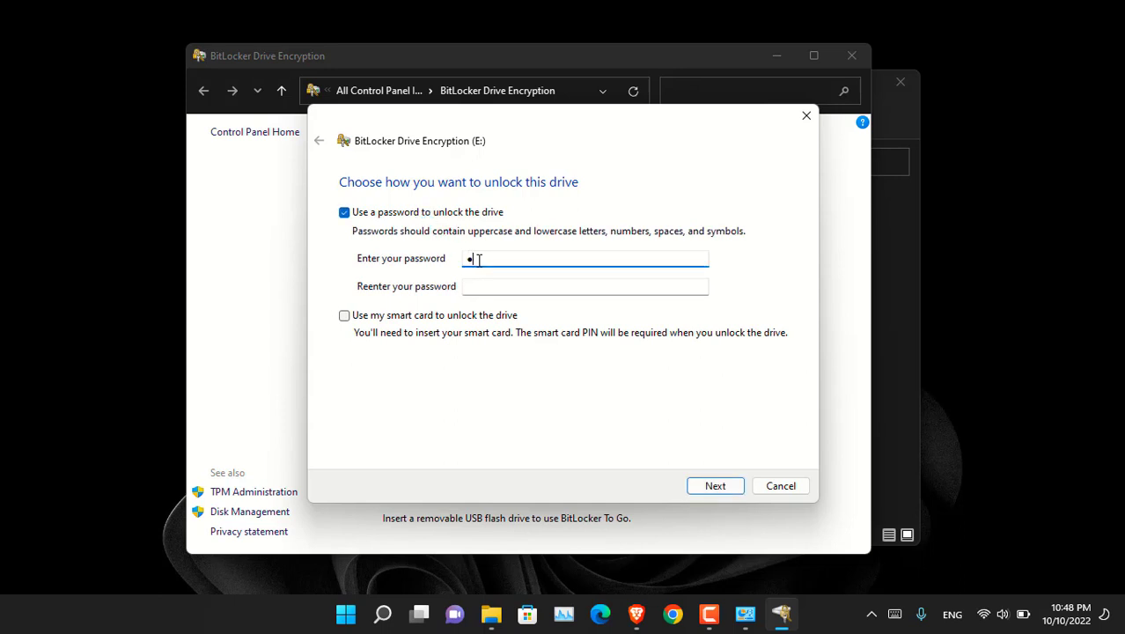
text(••)
click(480, 285)
text(•••)
click(714, 487)
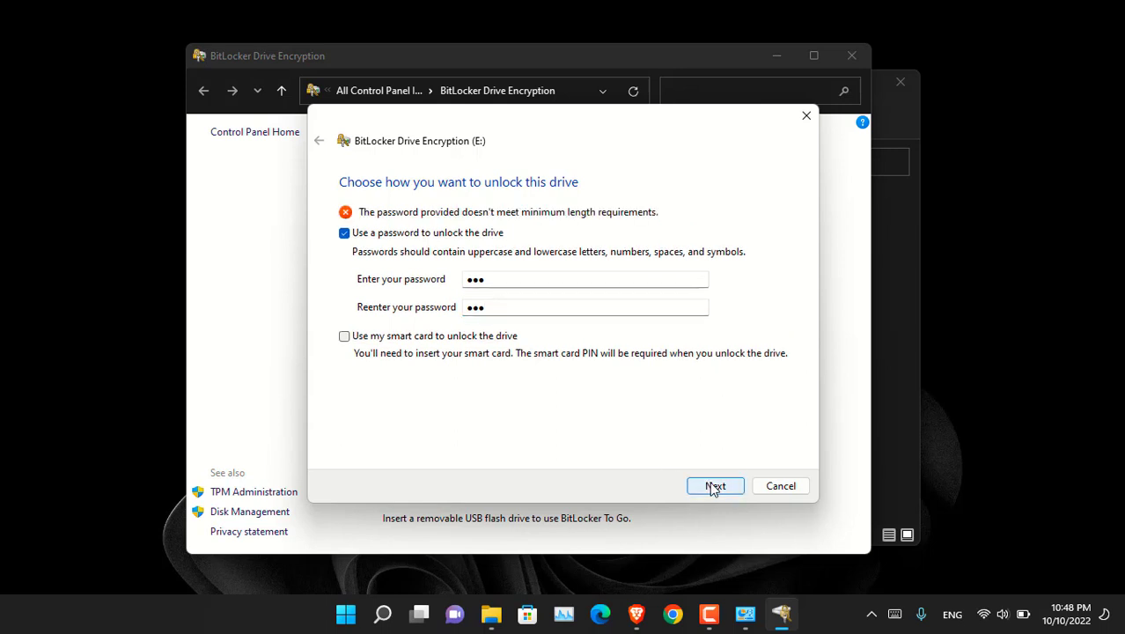
Step: Replace it with a longer unlock password, confirm it, and continue
double_click(498, 280)
click(442, 285)
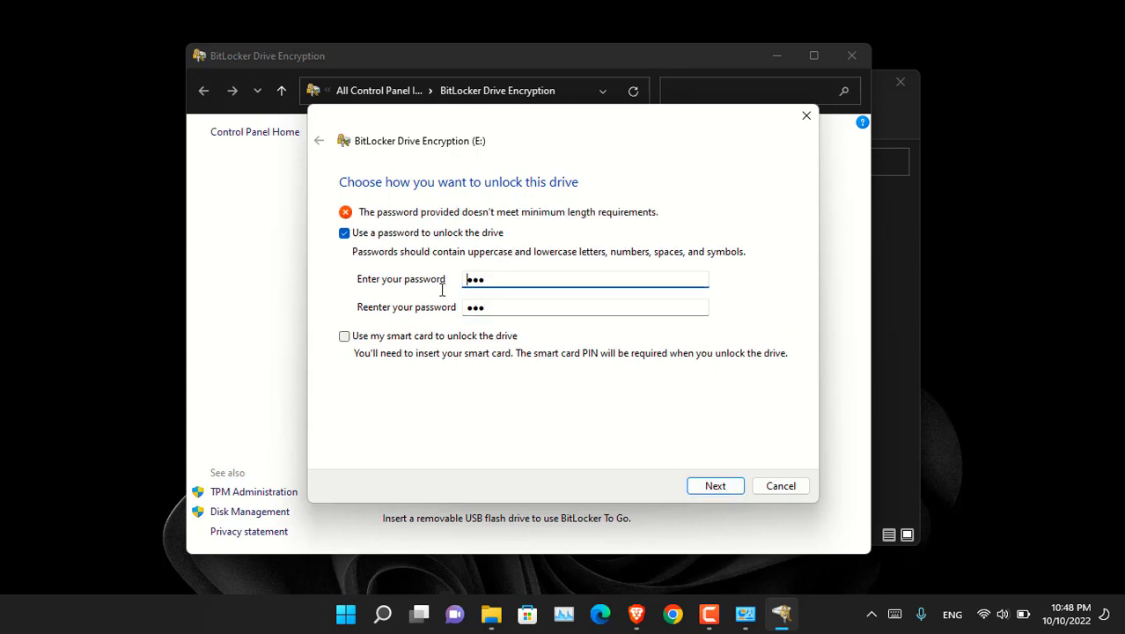
text(••)
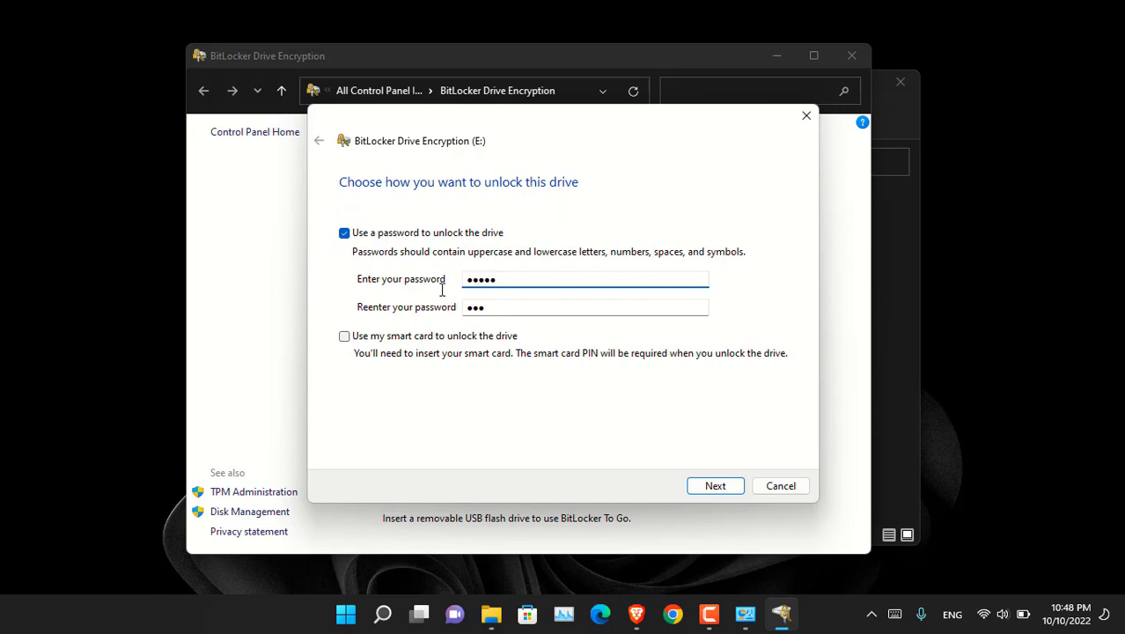
text(•)
key(ctrl+a)
text(•••••••••)
key(Tab)
text(•••••••)
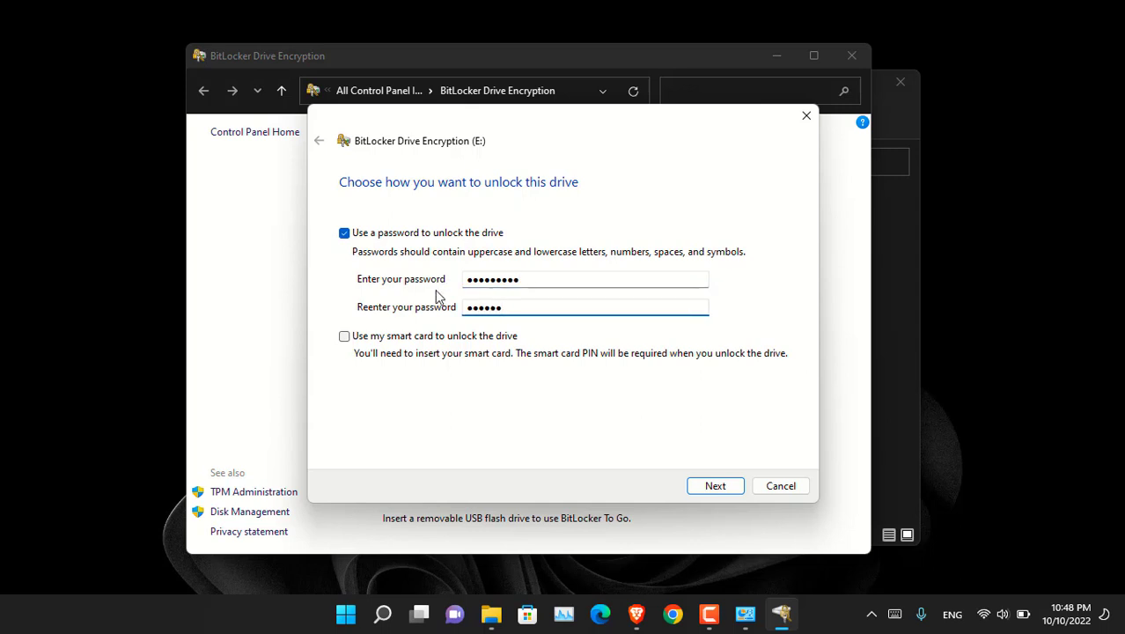
text(••)
click(725, 484)
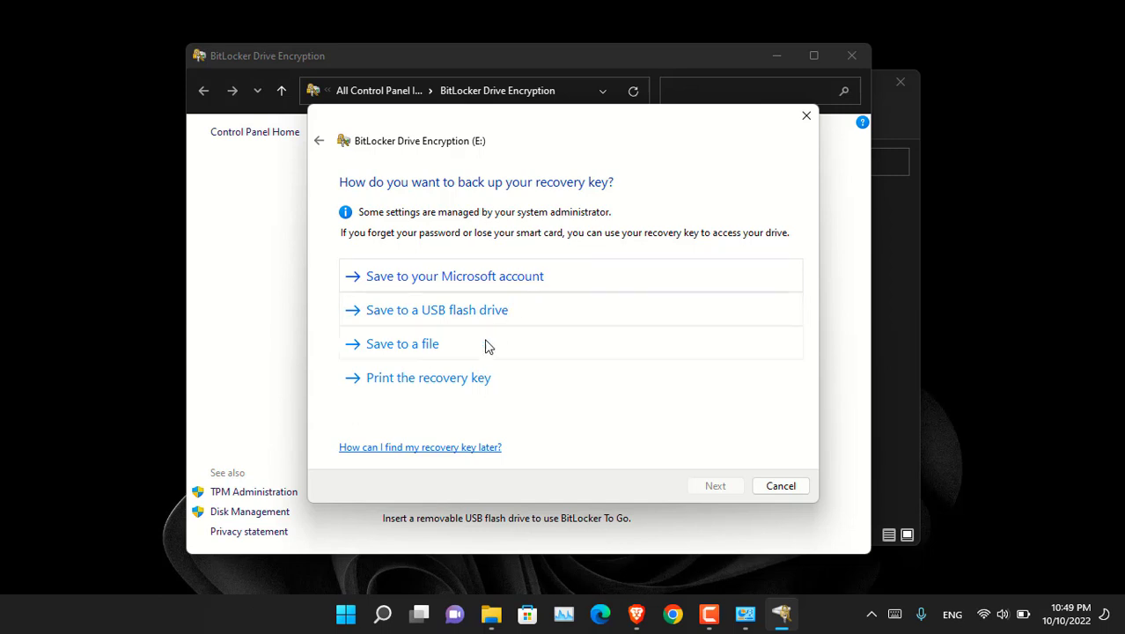
Step: Save the recovery key file to the Desktop, encrypt used space only in new mode, and start encryption
click(452, 354)
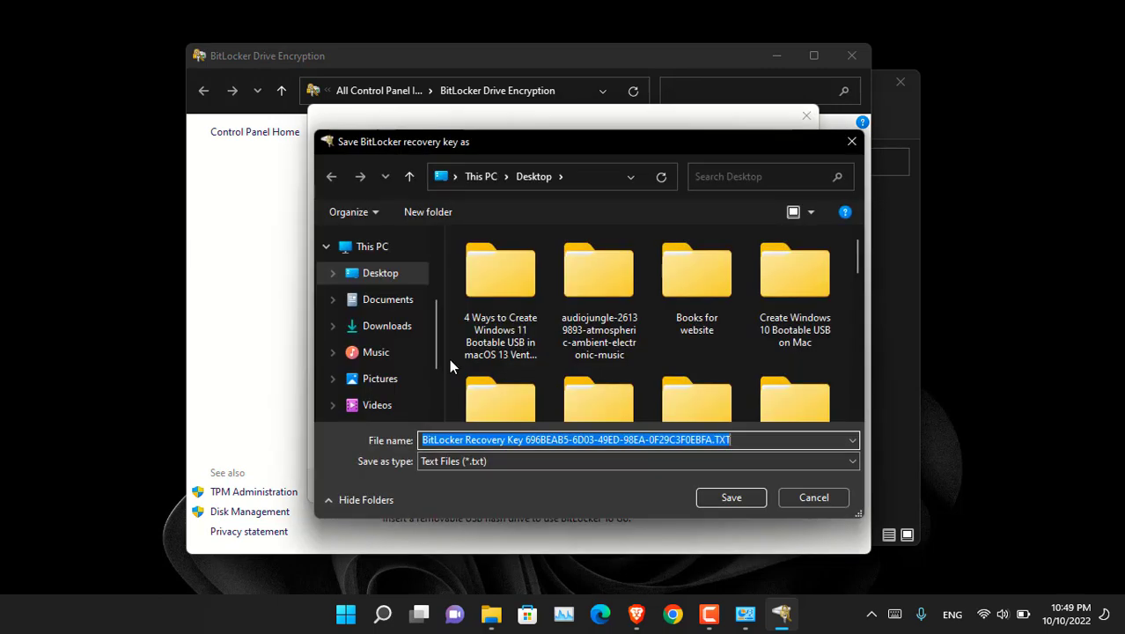
click(735, 502)
click(722, 491)
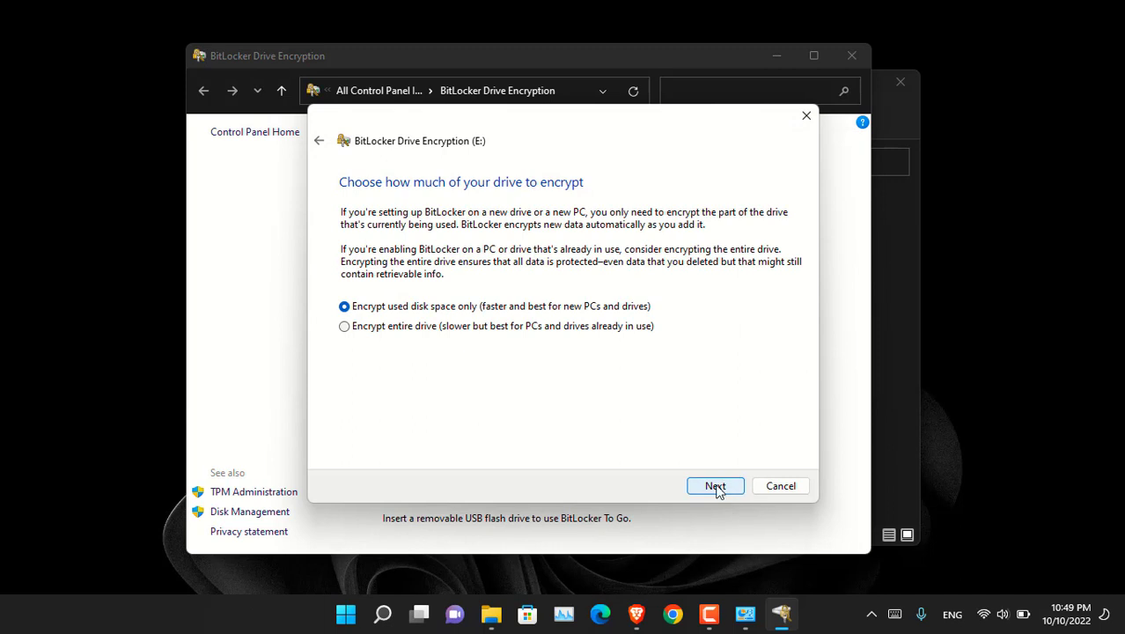
click(716, 488)
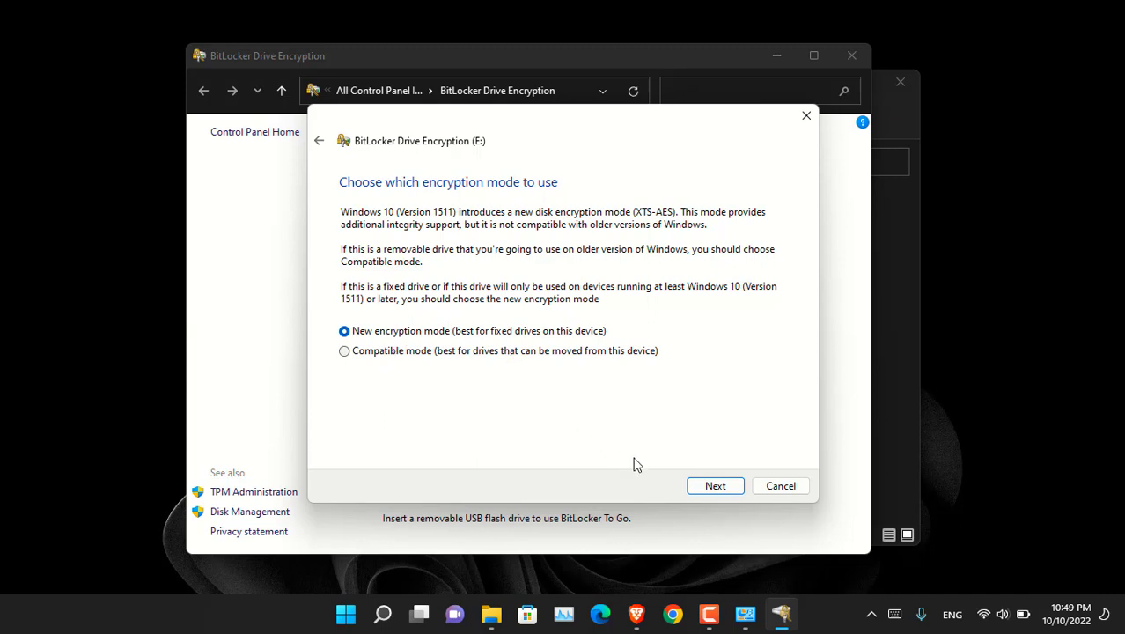
click(713, 487)
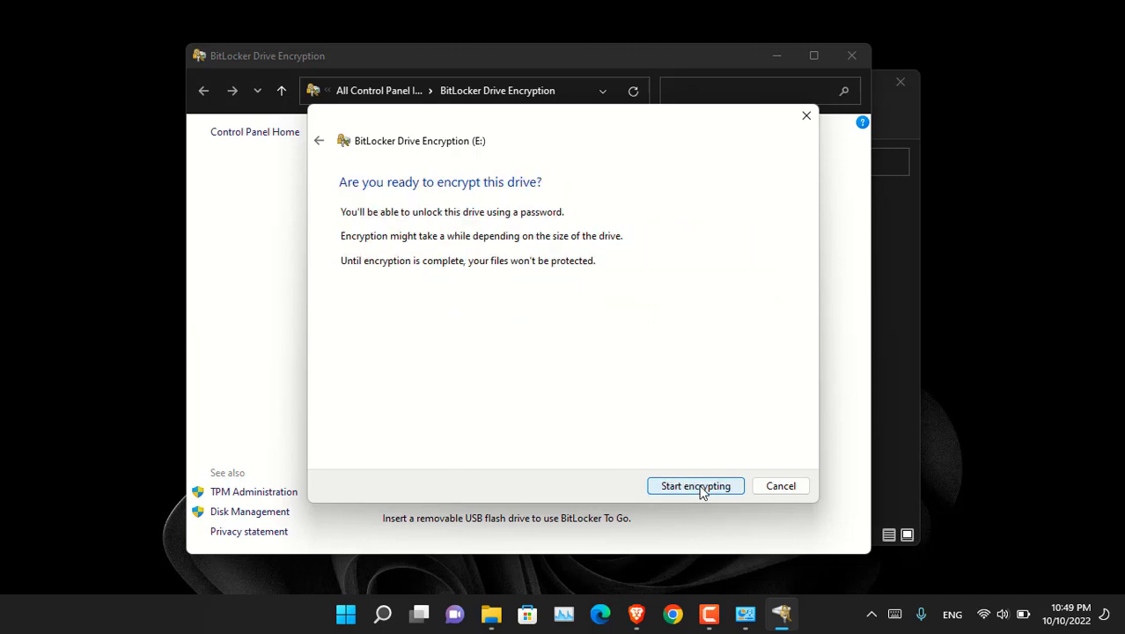
click(700, 488)
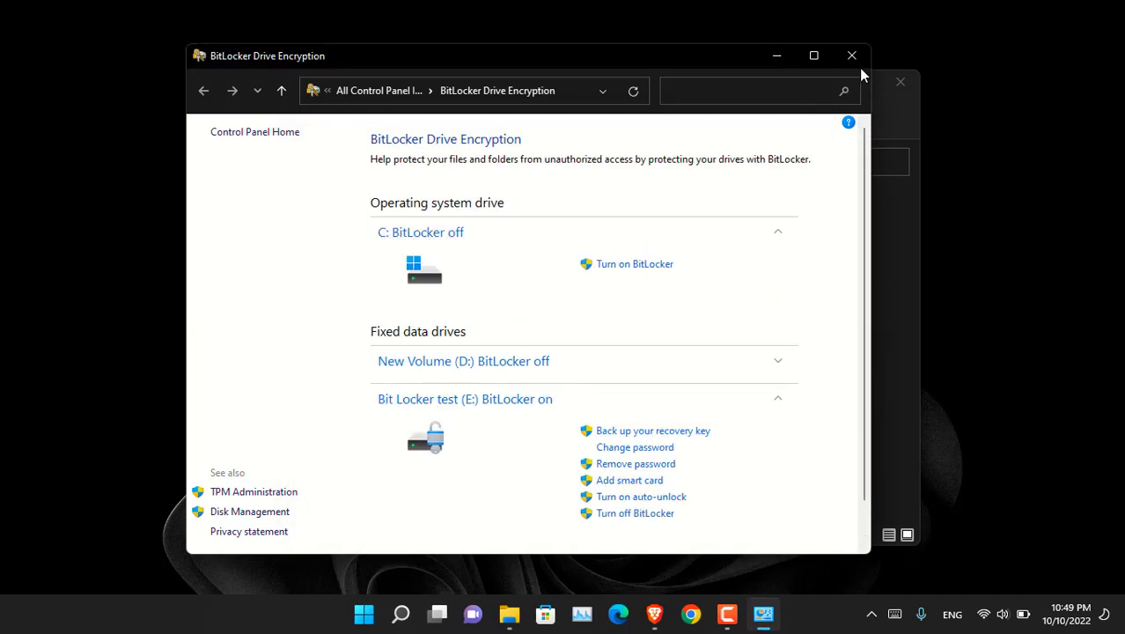
Step: Minimize Control Panel, check the photos on E:, then eject Bit Locker test (E:) from This PC
click(775, 57)
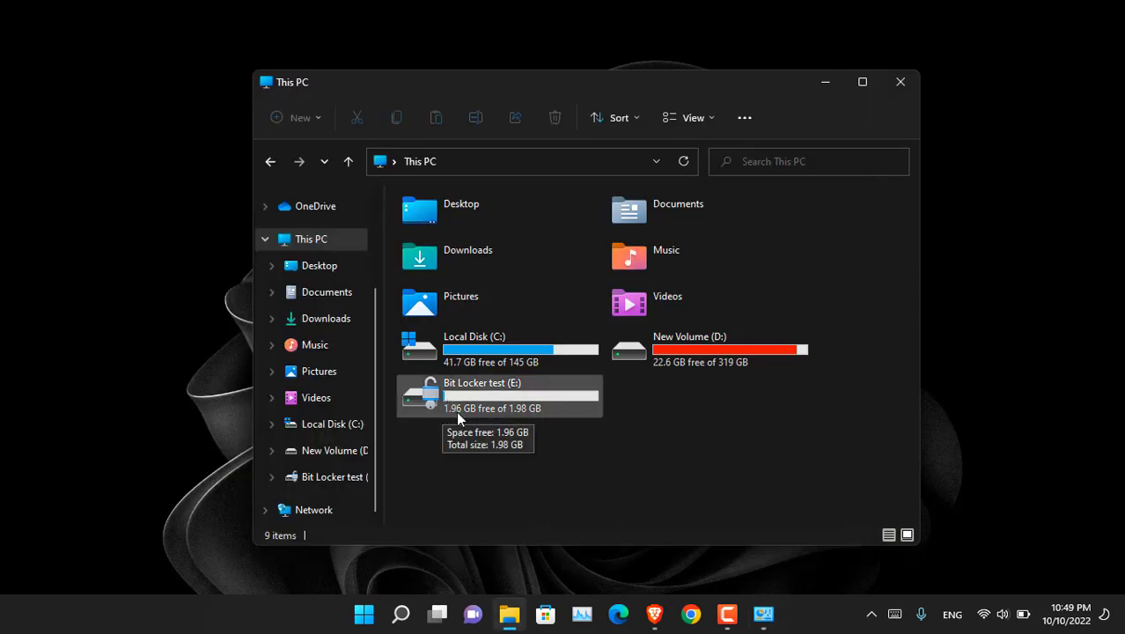
double_click(515, 407)
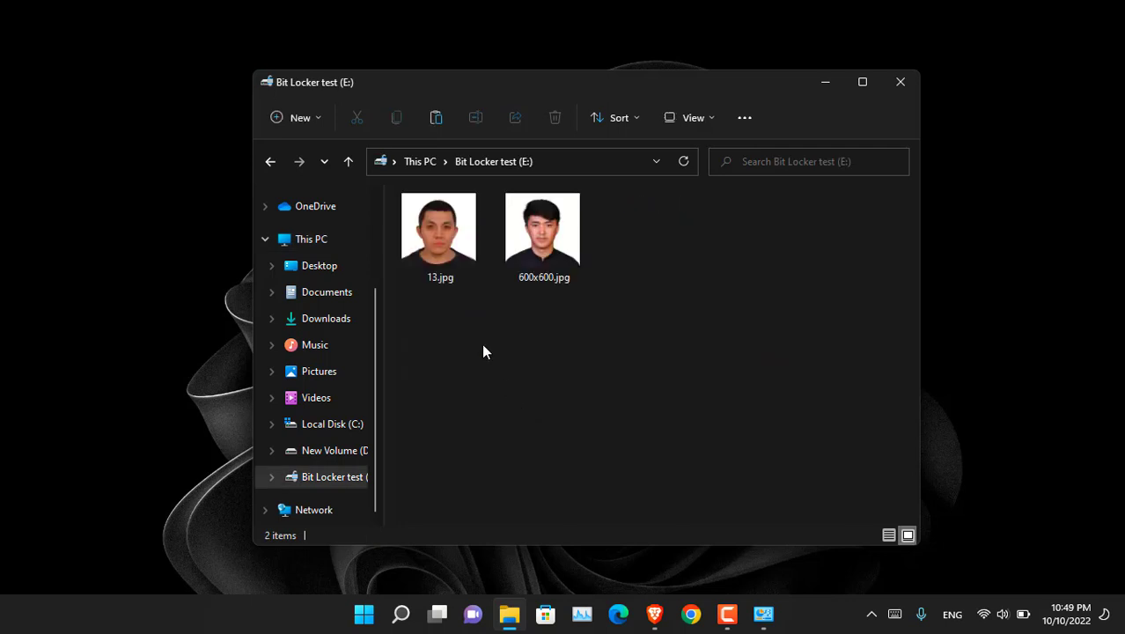
click(349, 163)
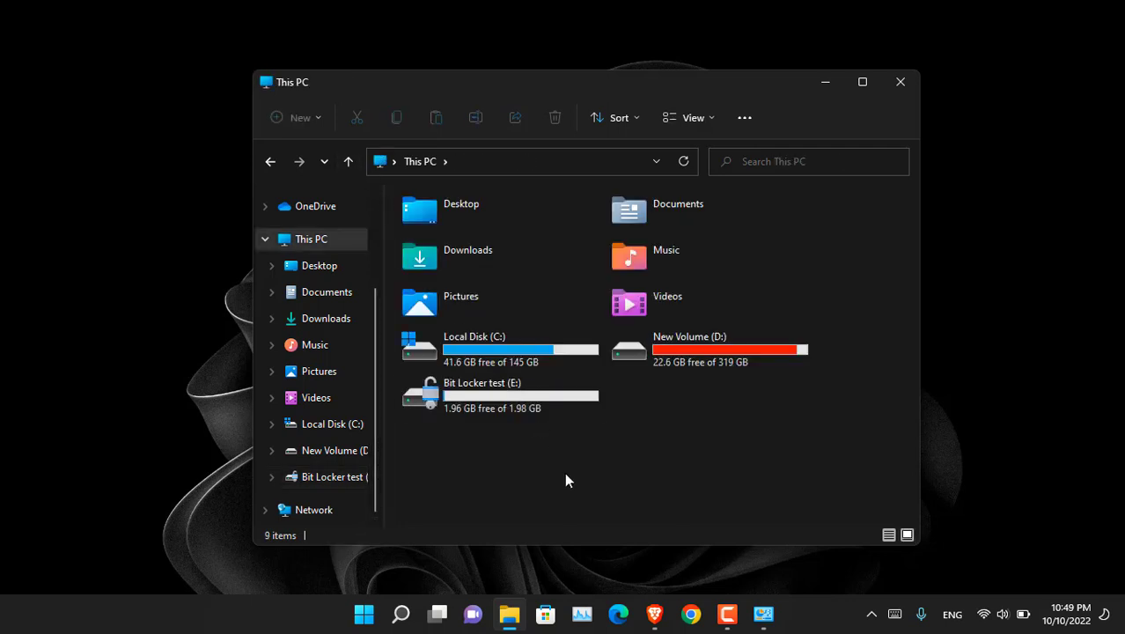
click(514, 405)
right_click(516, 410)
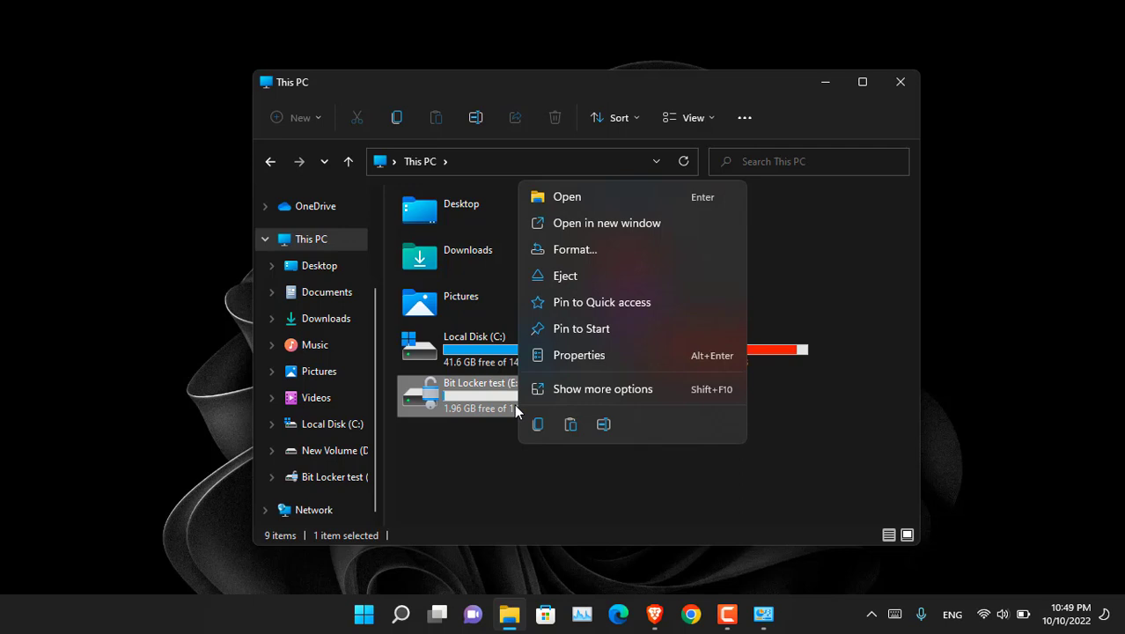
click(595, 278)
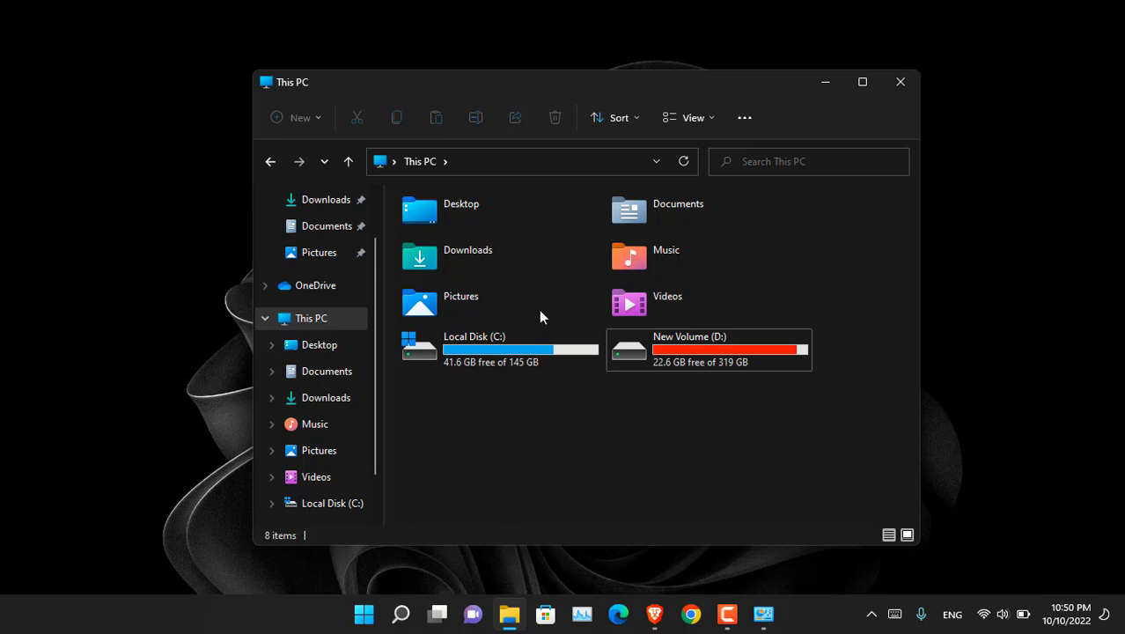
Step: Mount test.vhdx from the Desktop and return to This PC showing the locked E: drive
double_click(496, 218)
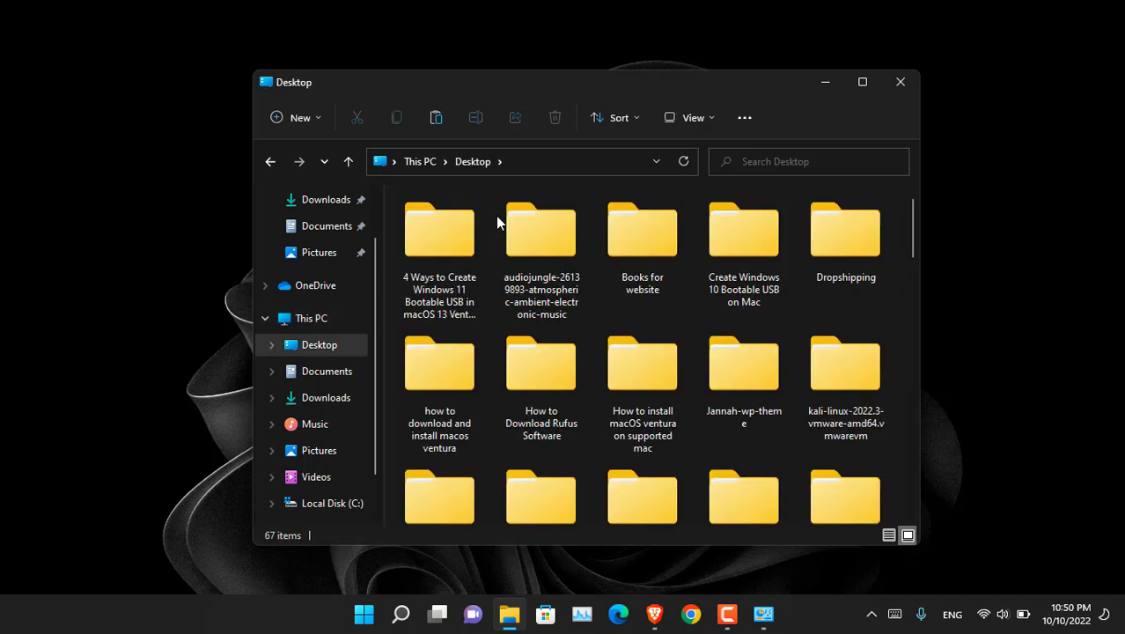
scroll(620, 288, down, 5)
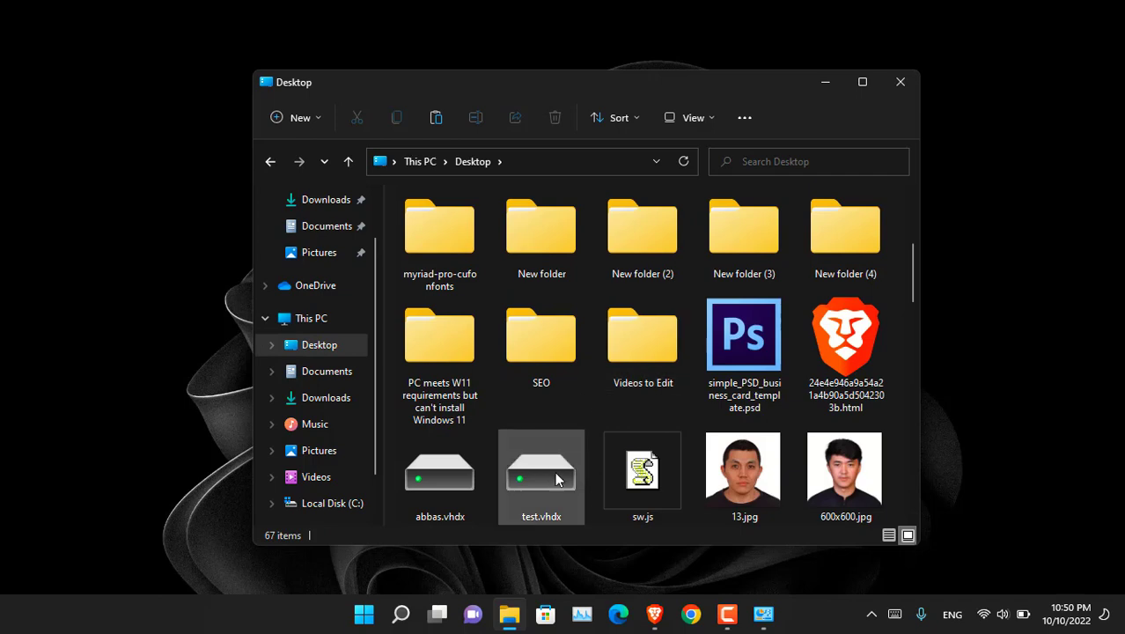
scroll(547, 489, down, 3)
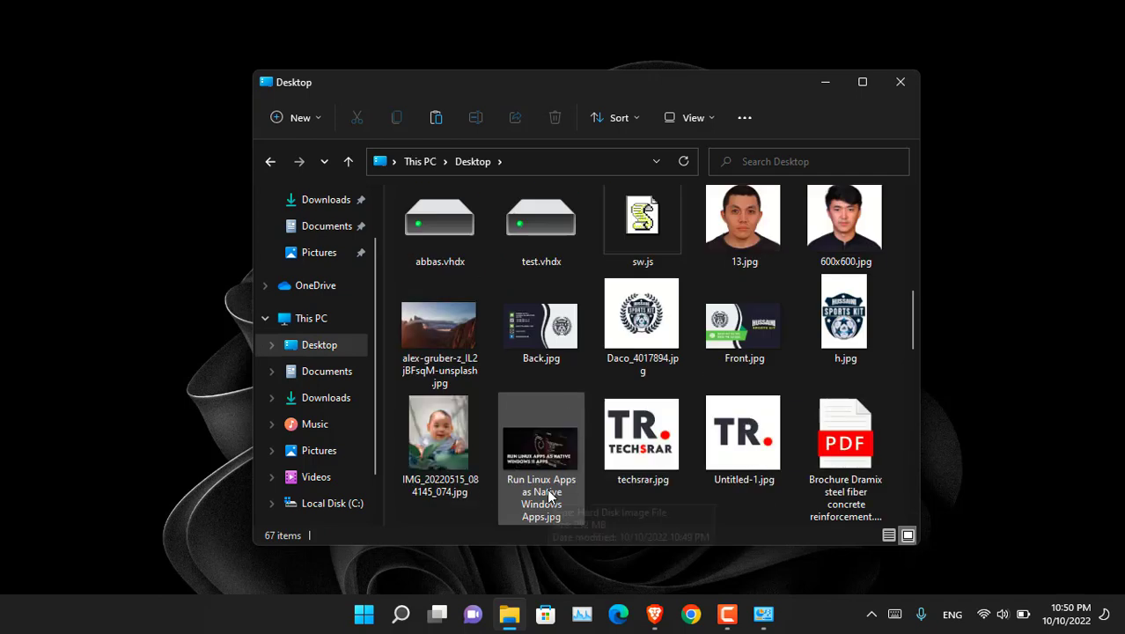
click(529, 224)
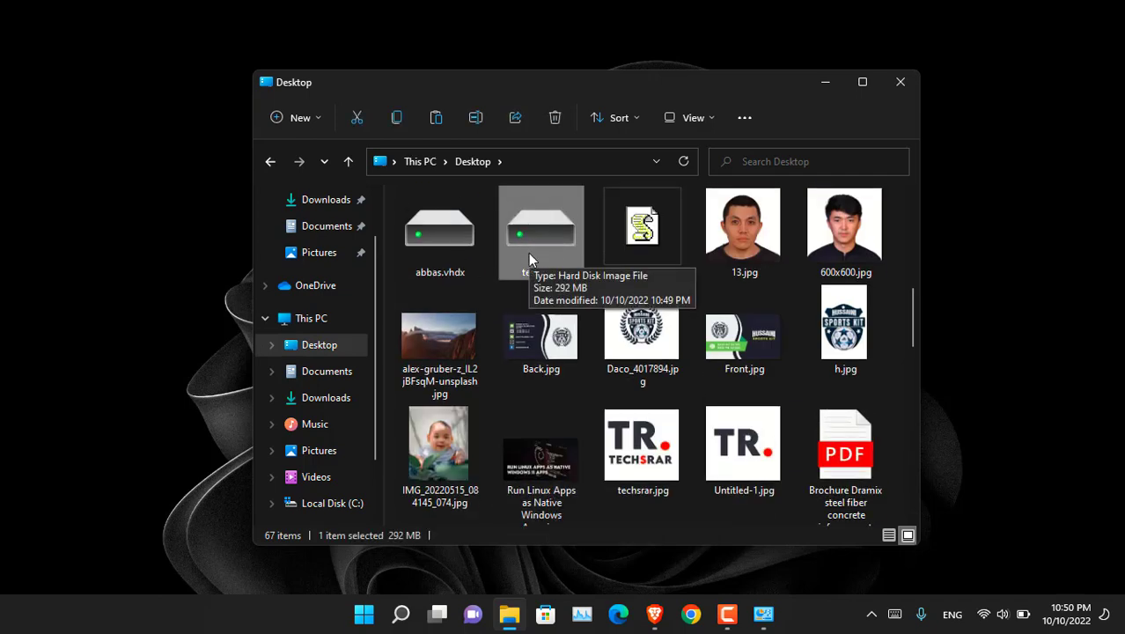
click(319, 321)
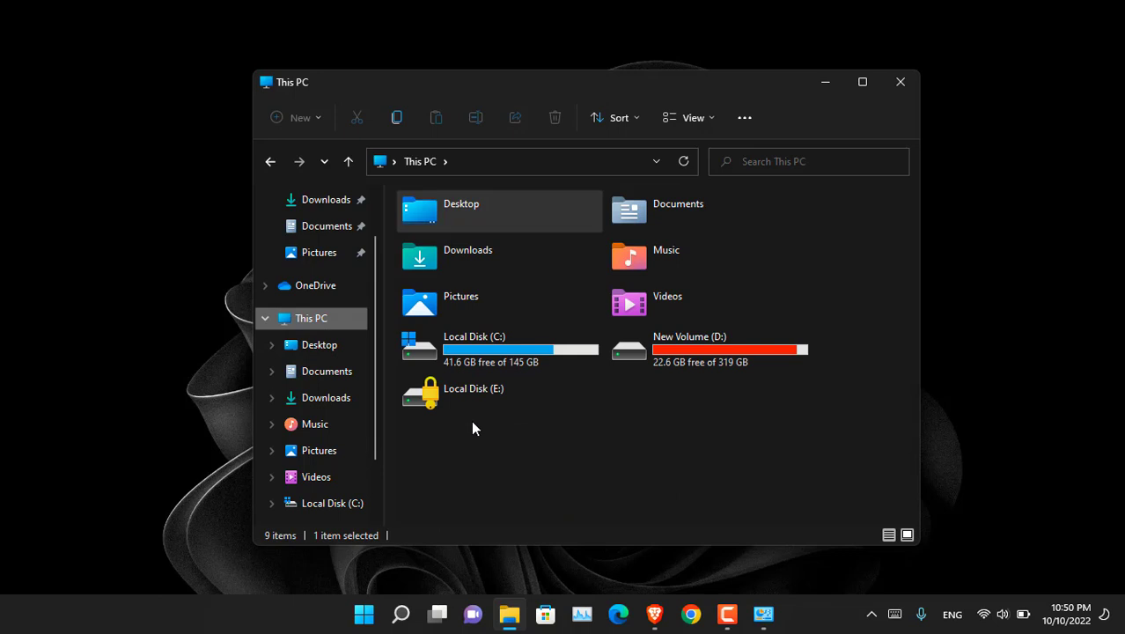
Step: Unlock the BitLocker-locked E: drive with its password, then open it to see 13.jpg and 600x600.jpg
double_click(478, 397)
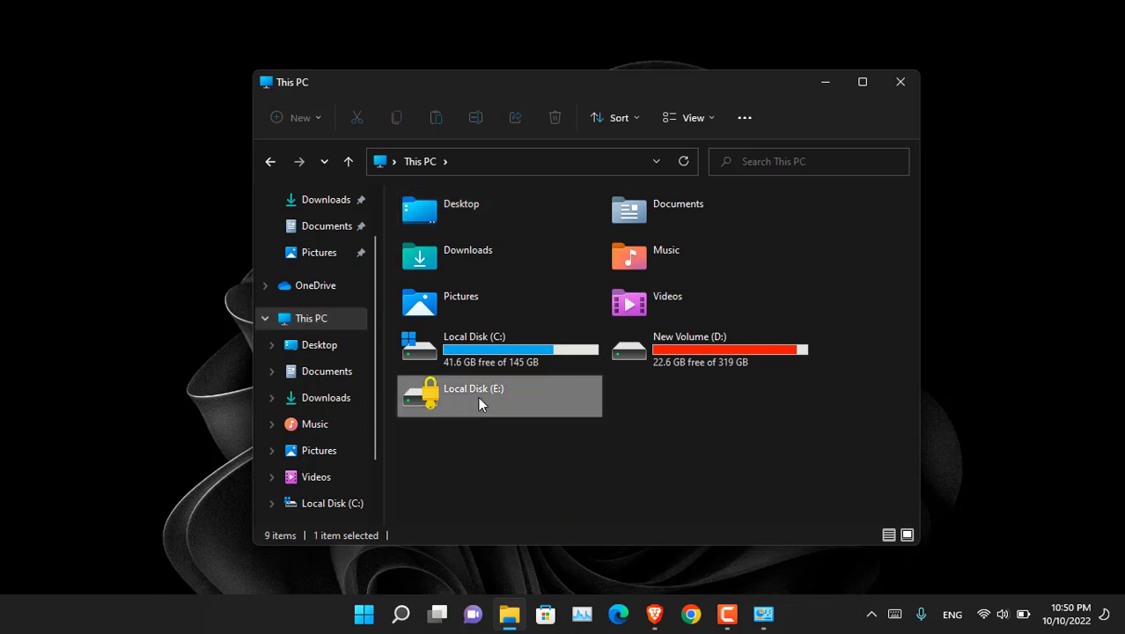
text(**********)
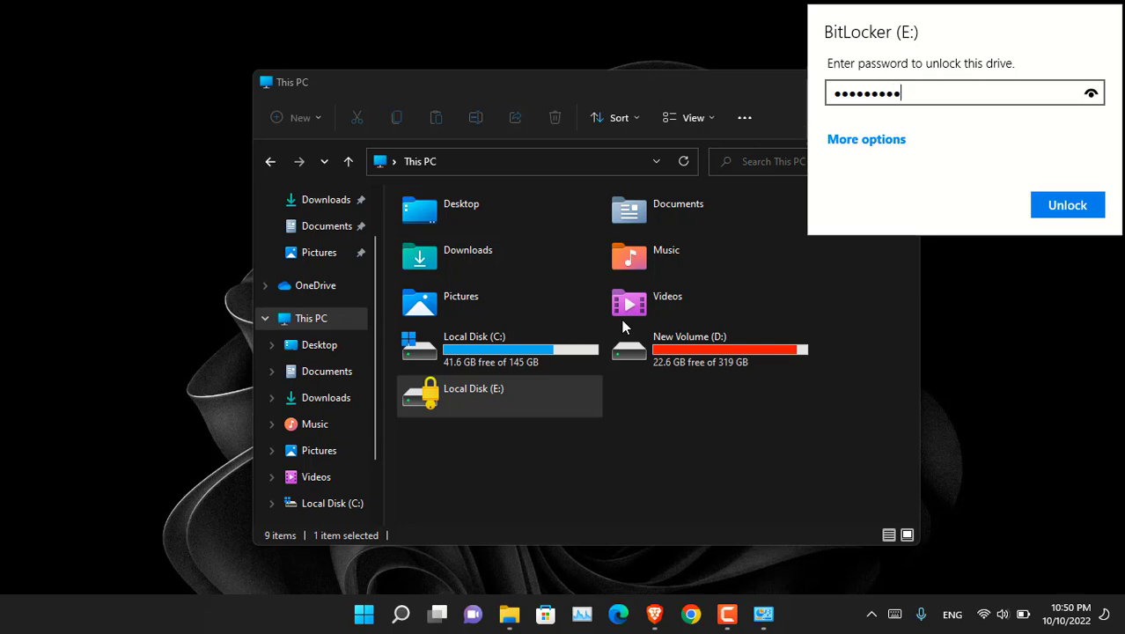
click(1092, 94)
click(1092, 93)
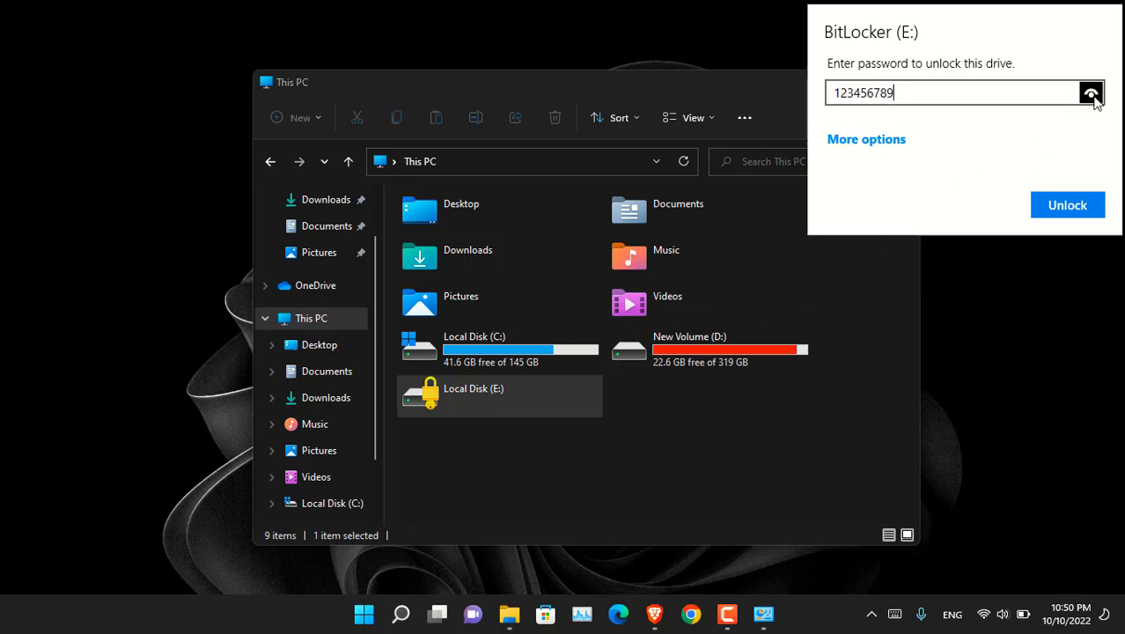
click(1062, 214)
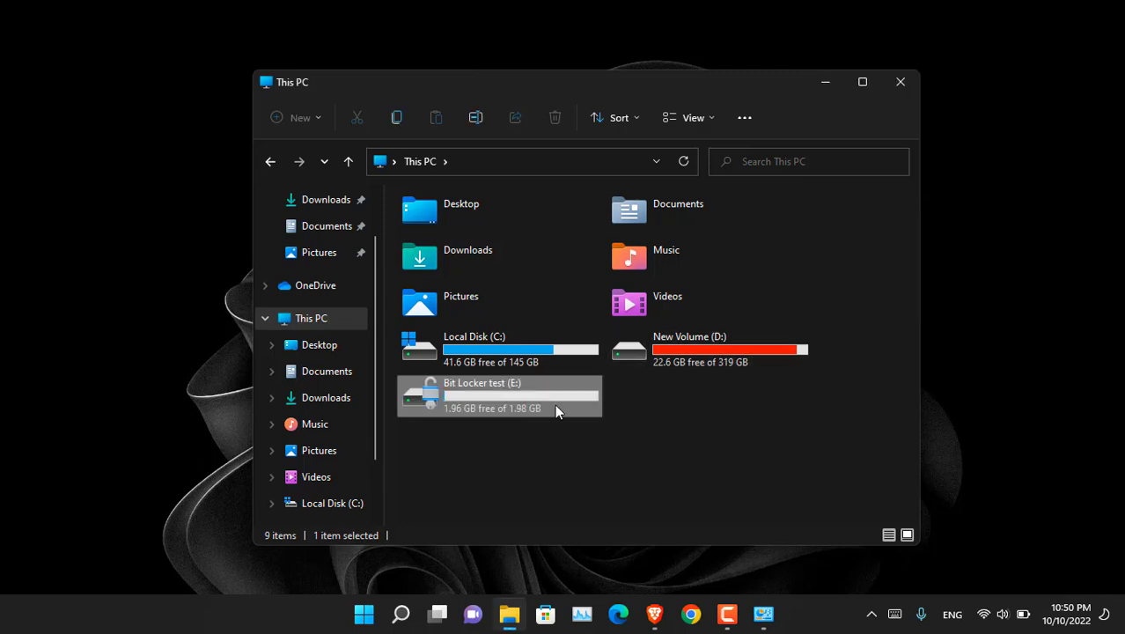
double_click(556, 407)
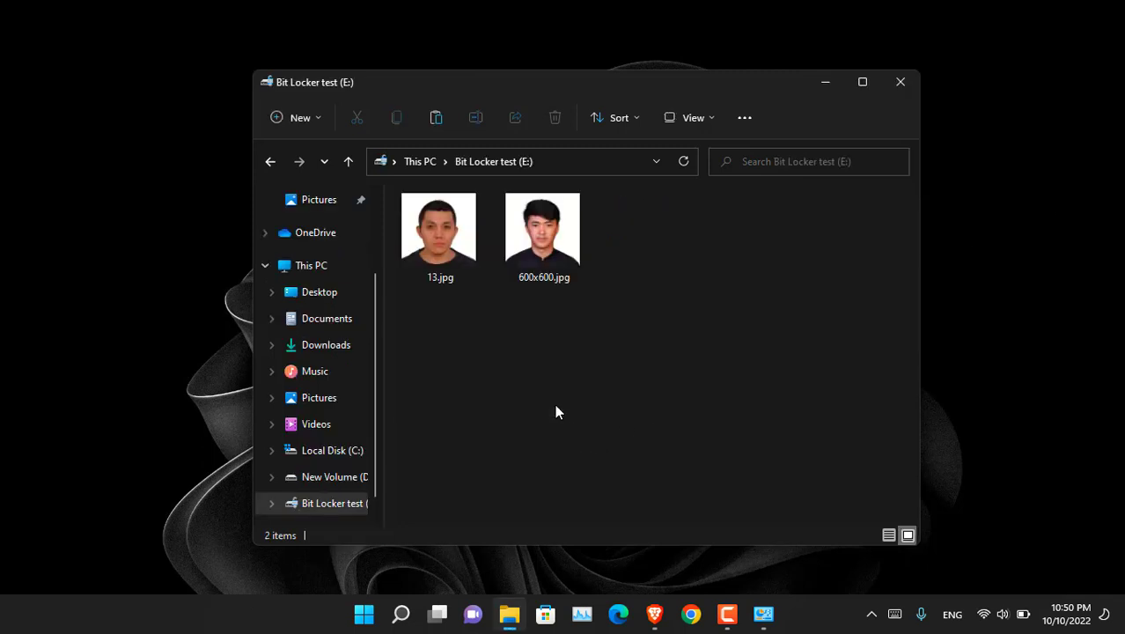